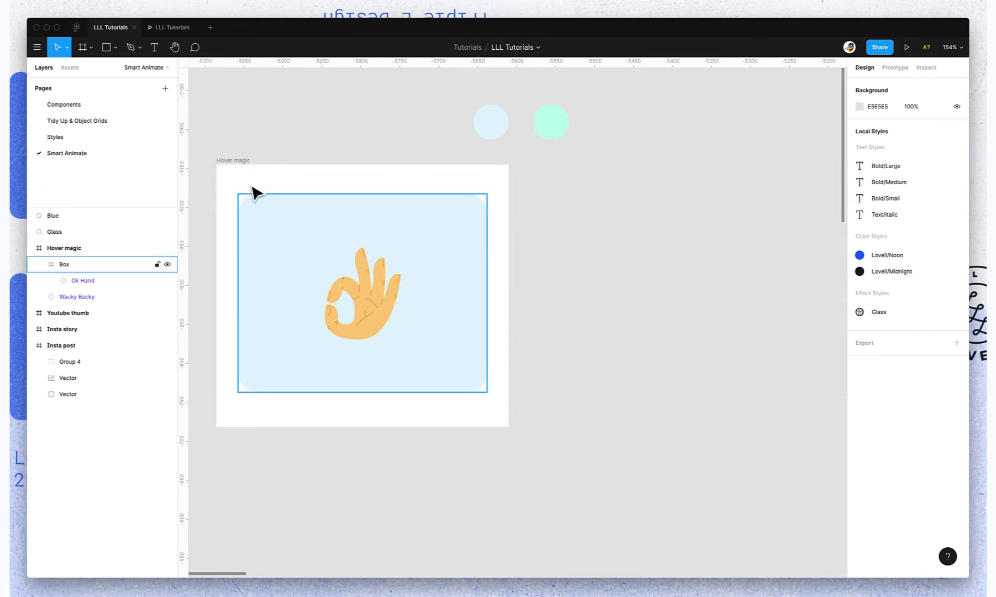
Delete the Wacky Backy layer so the Hover magic frame holds only Box and Ok Hand
left_click(238, 161)
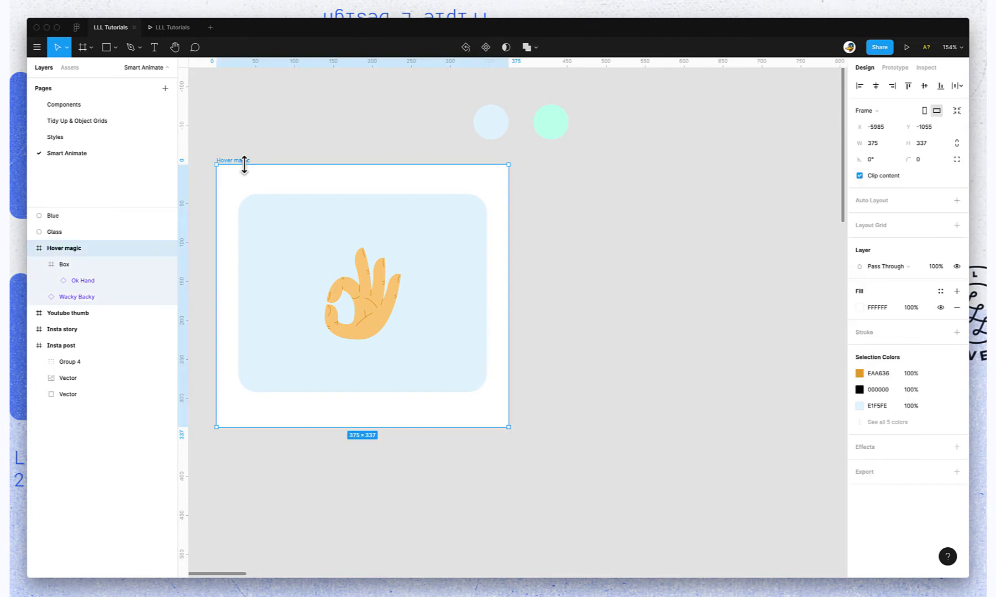
left_click(320, 245)
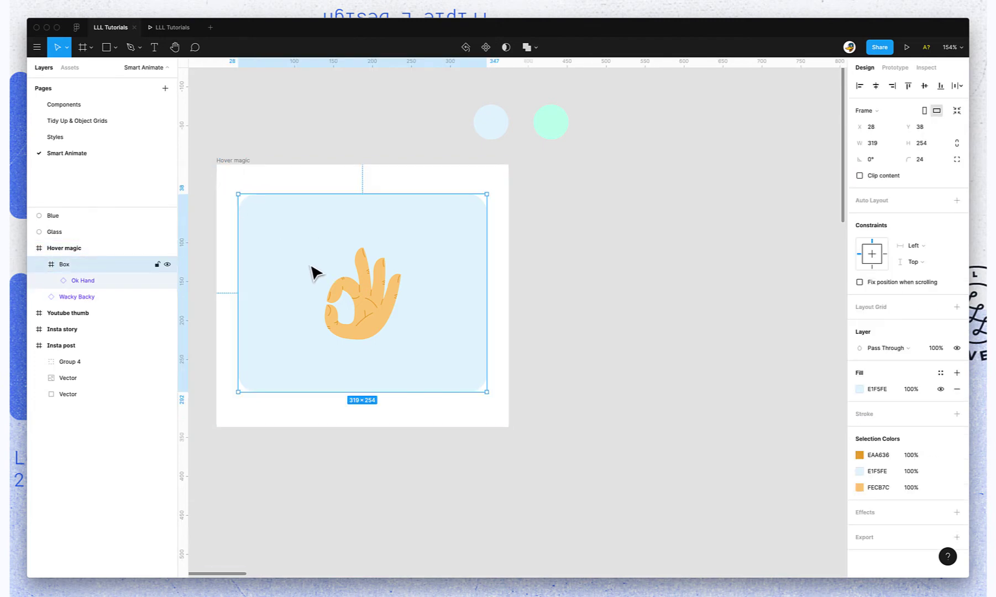
left_click(378, 308)
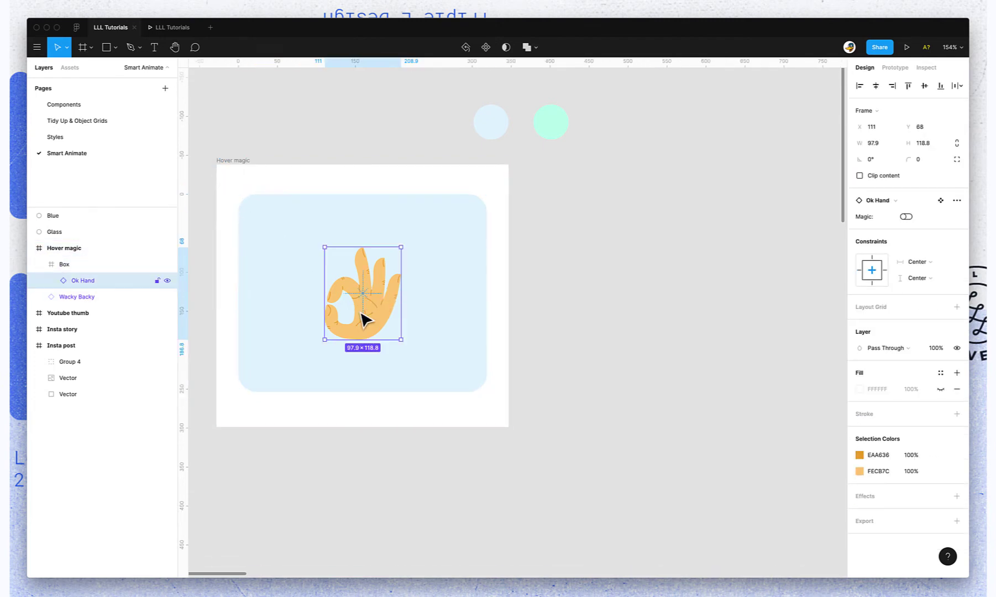
left_click(115, 298)
key("Delete")
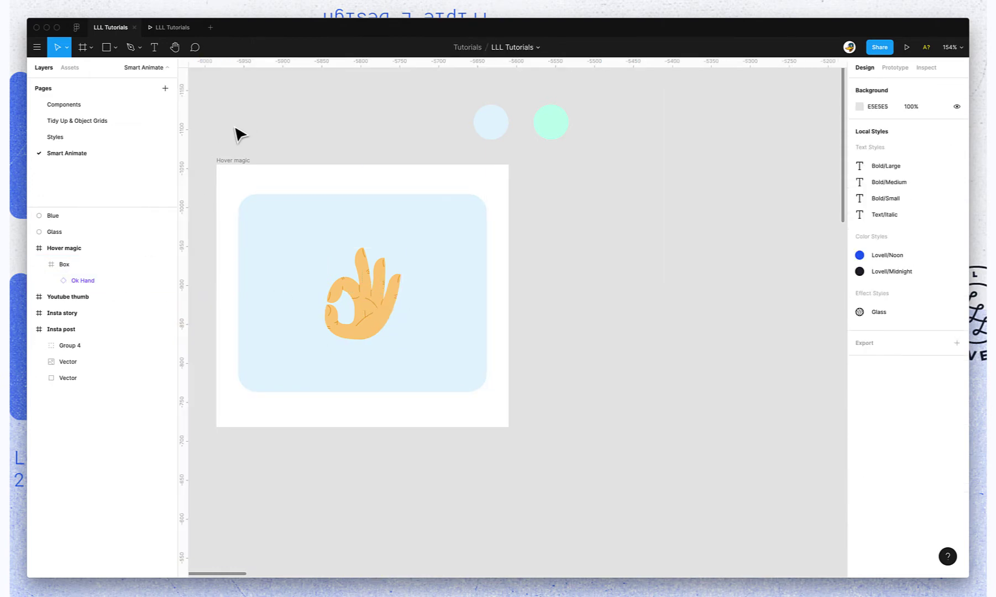
left_click(235, 163)
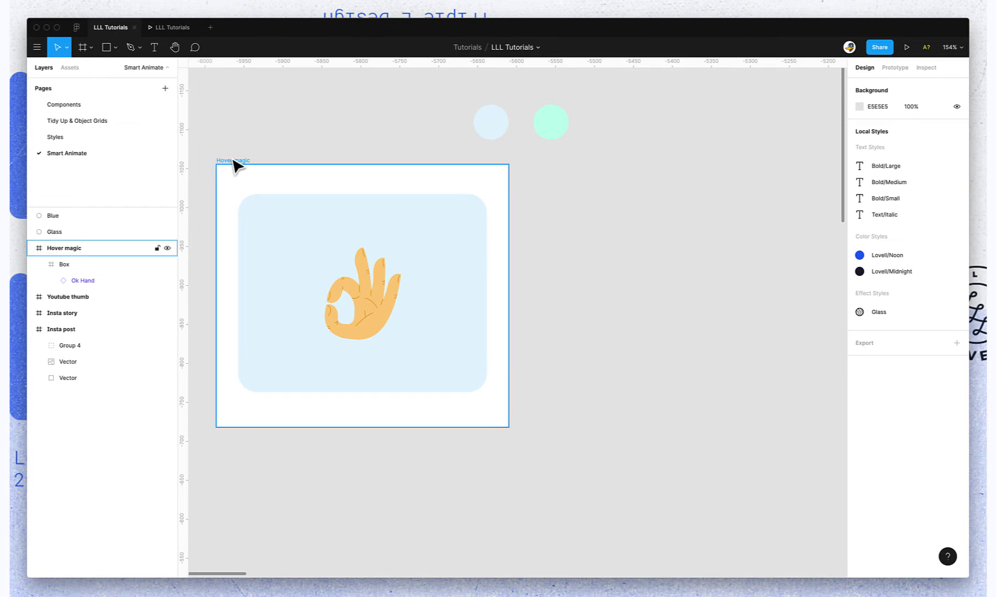
Duplicate the frame to the right and give its Box the Glass circle's B8FFE9 95% fill and Glass effect
left_click_drag(237, 166, 557, 166)
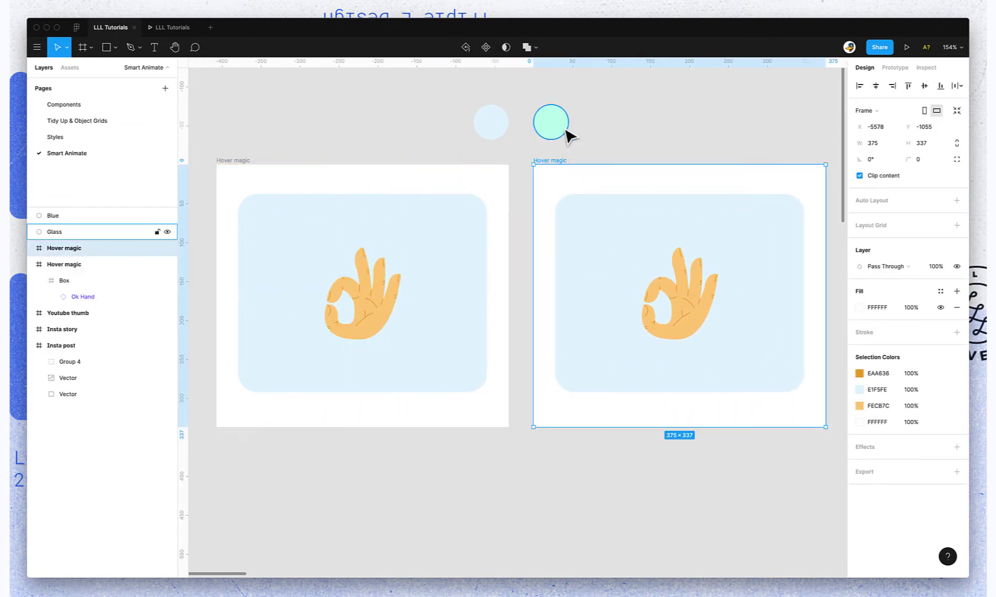
left_click(565, 131)
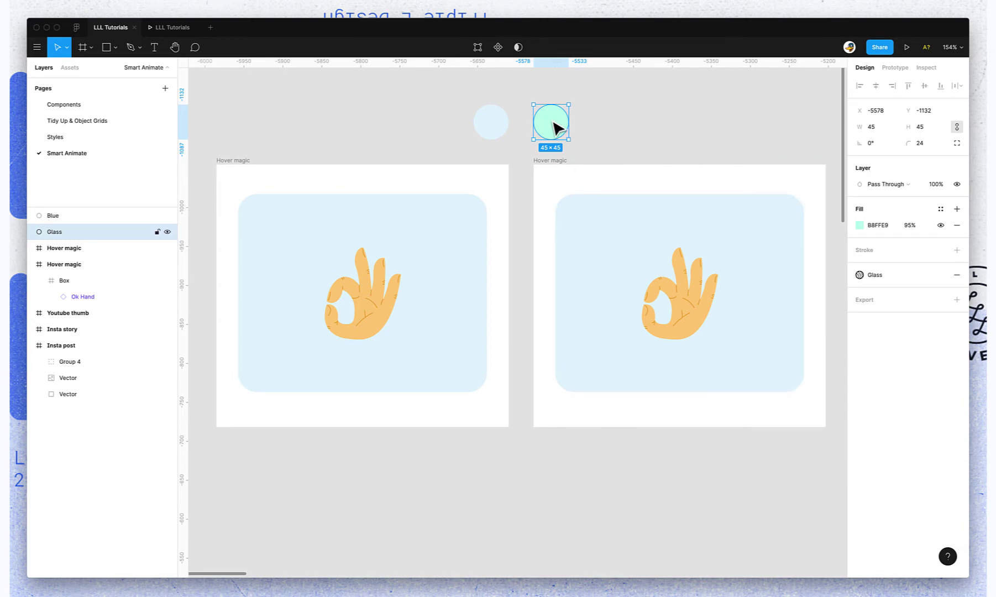
left_click(577, 228)
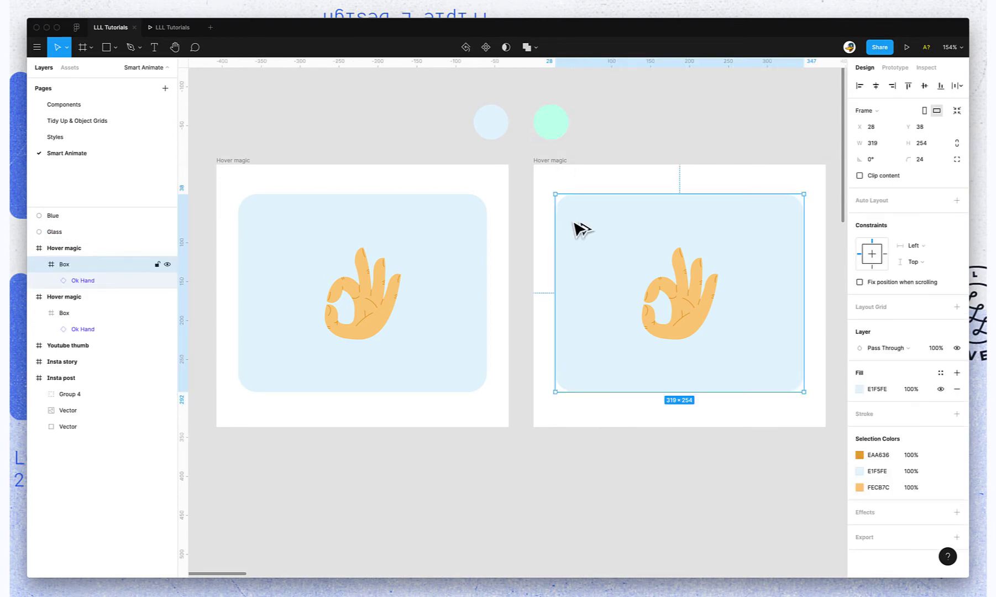
key("super+alt+v")
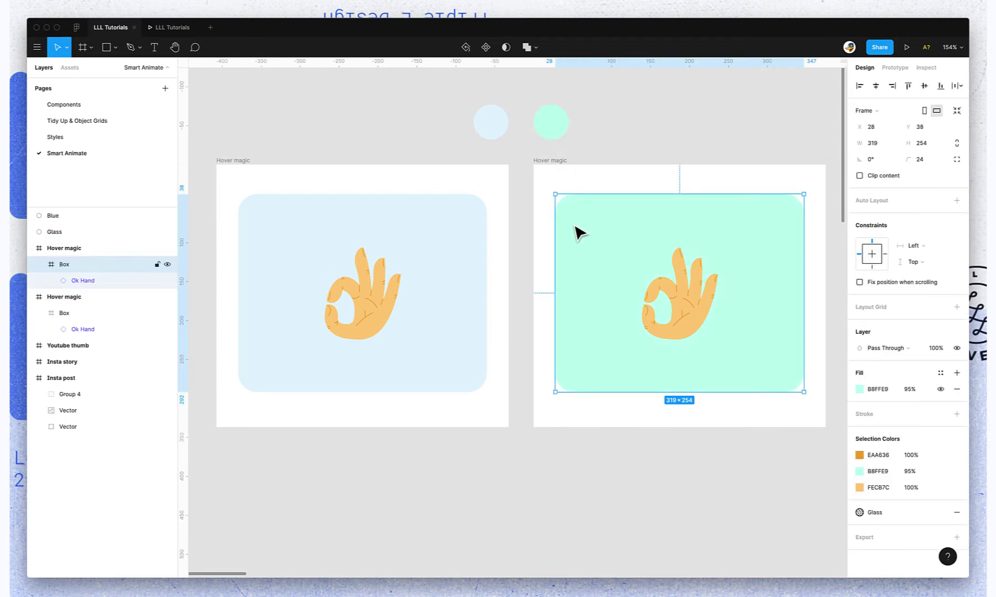
left_click(683, 468)
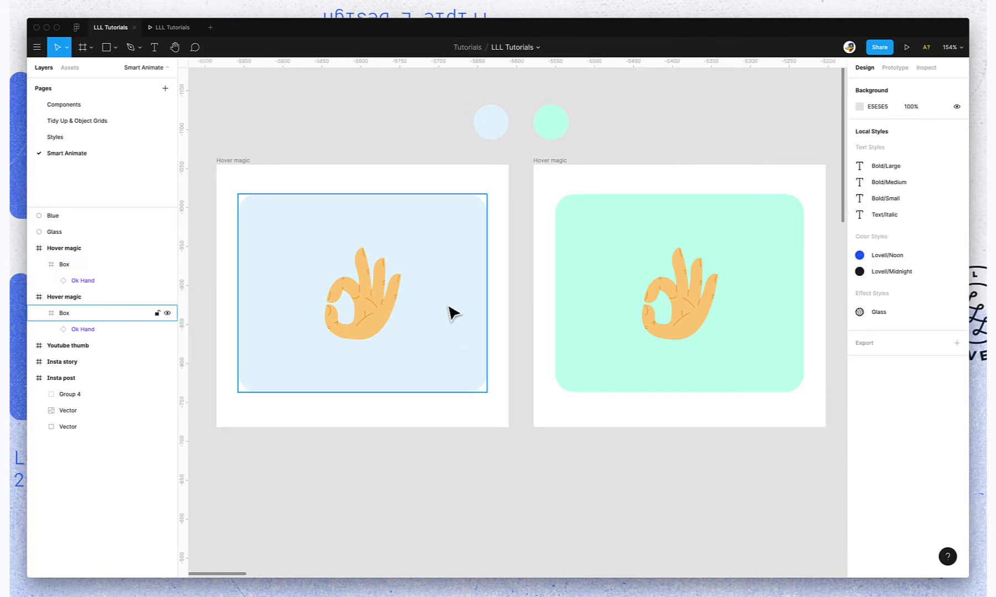
Connect the left Box to the second Hover magic frame and preview the prototype
left_click(895, 68)
left_click(416, 296)
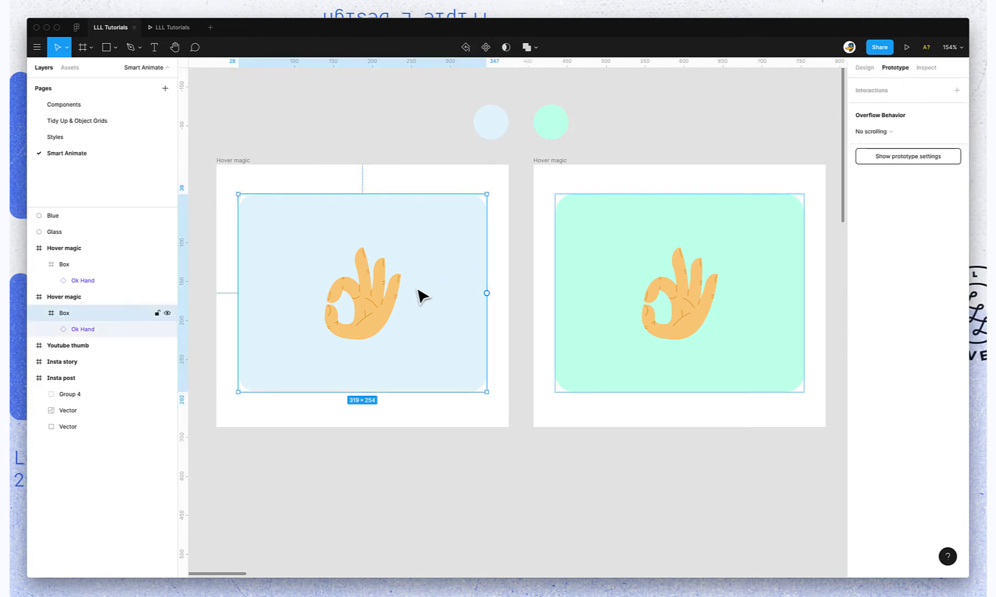
left_click_drag(489, 293, 579, 299)
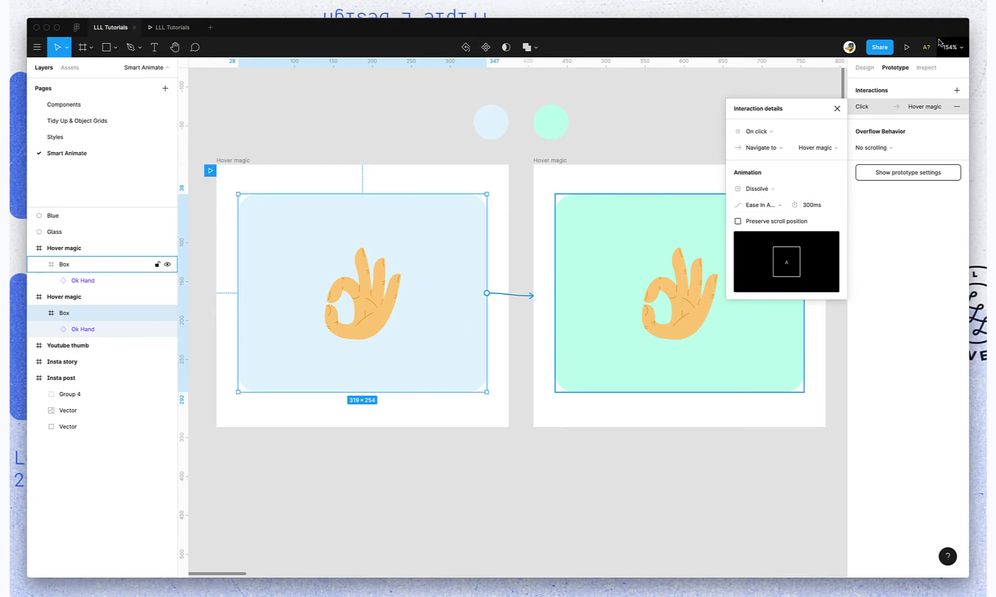
left_click(907, 47)
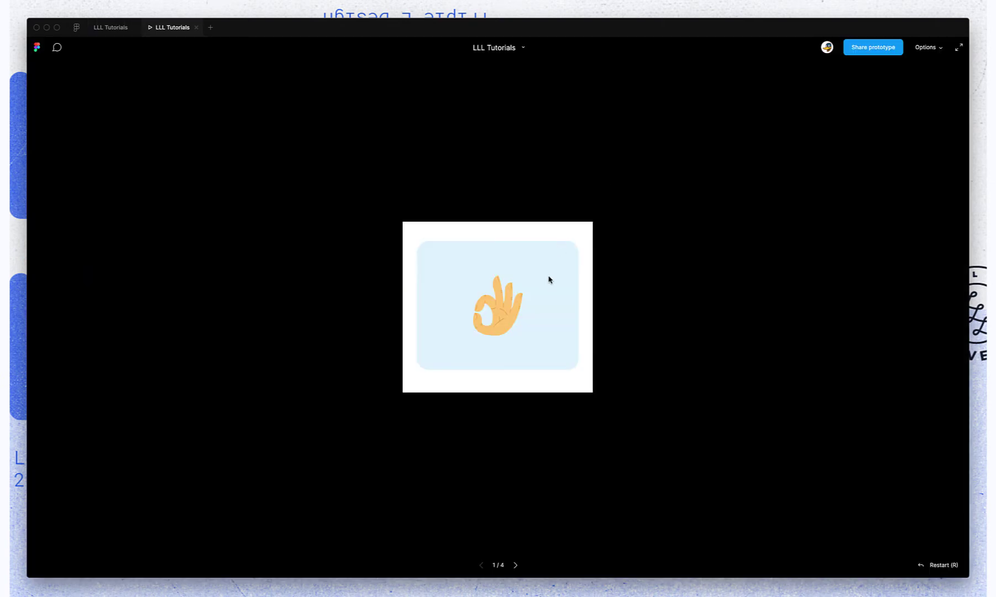
Change the interaction trigger to While hovering and preview it again
left_click(111, 27)
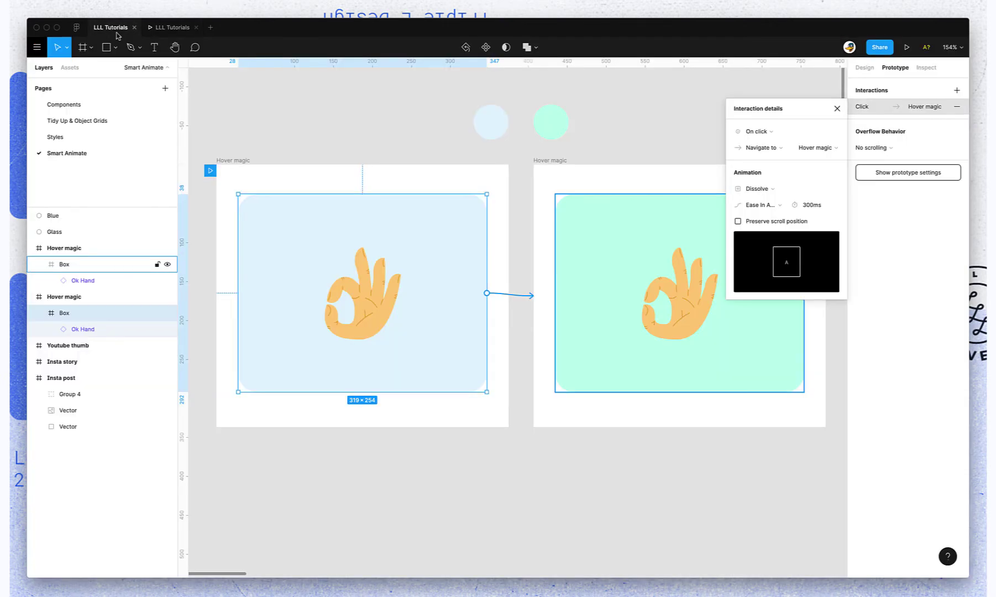
left_click(762, 134)
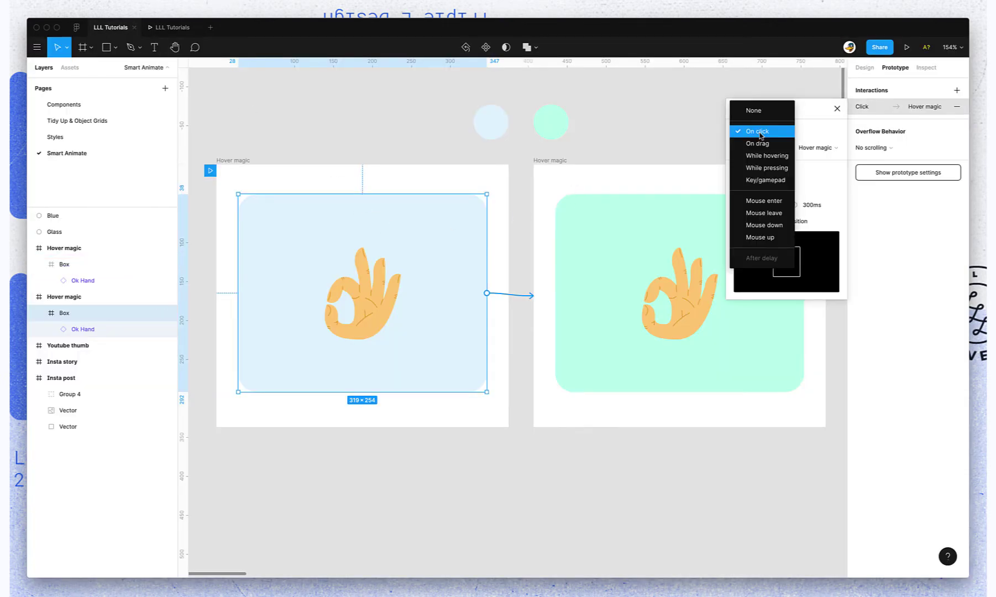
left_click(764, 160)
left_click(166, 31)
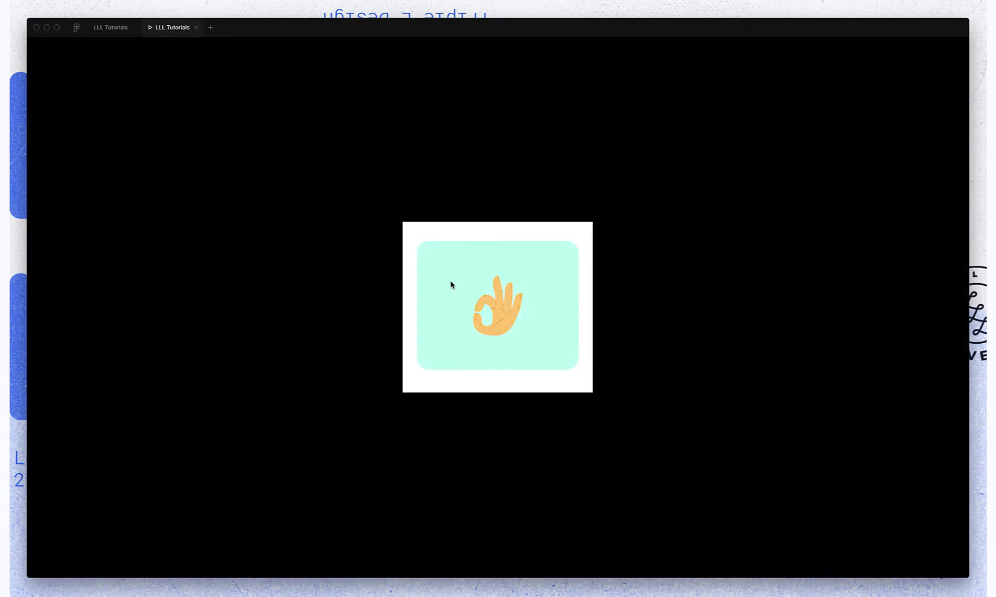
Set the hover interaction's animation to Smart animate
left_click(107, 29)
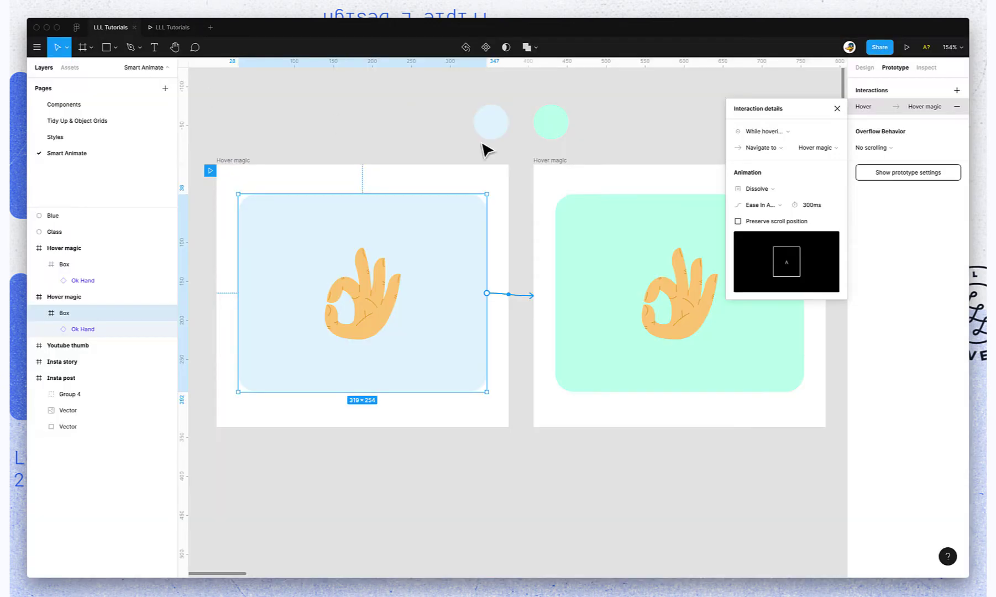
left_click(756, 188)
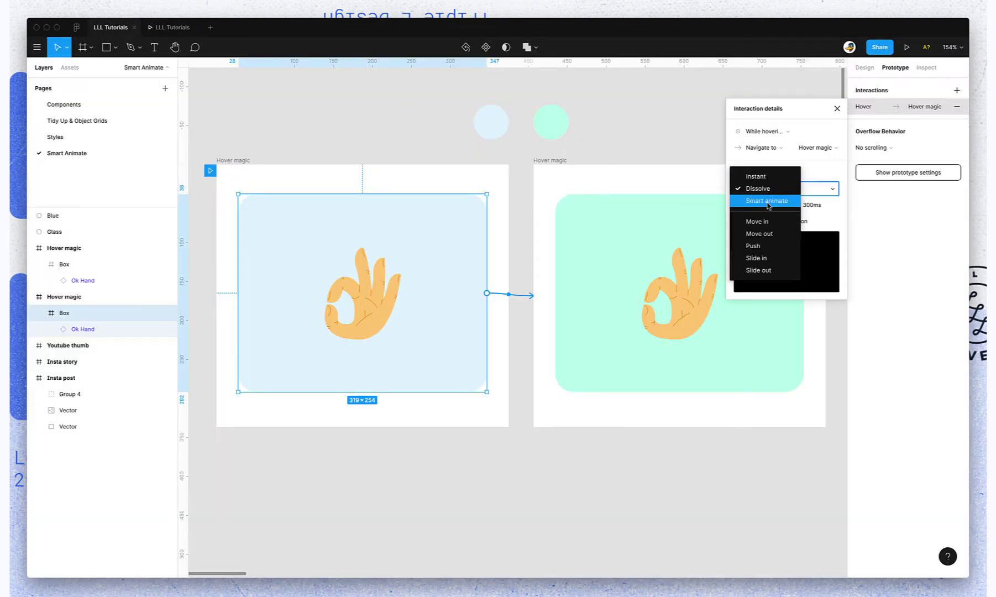
left_click(767, 202)
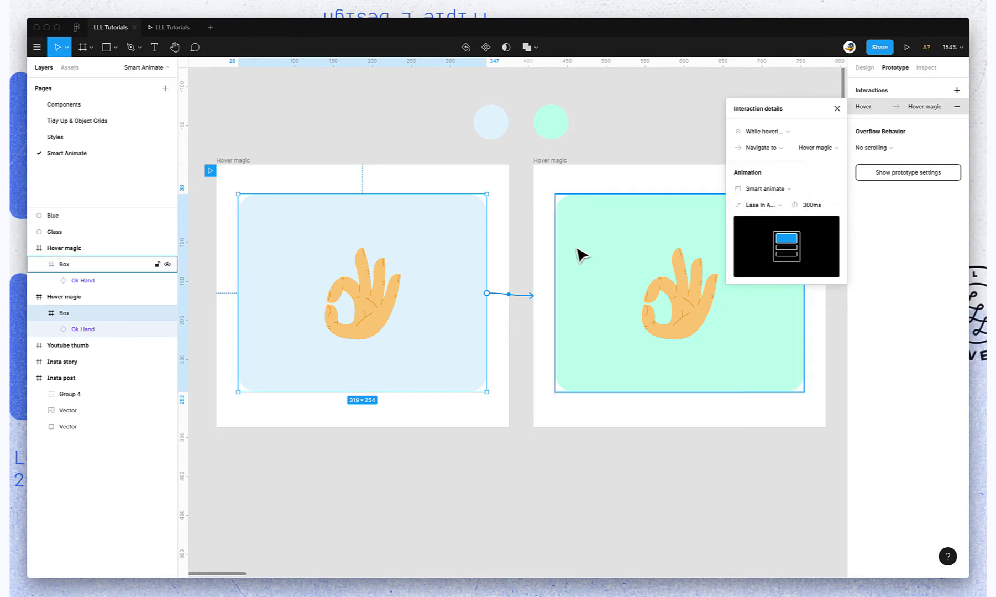
left_click(836, 109)
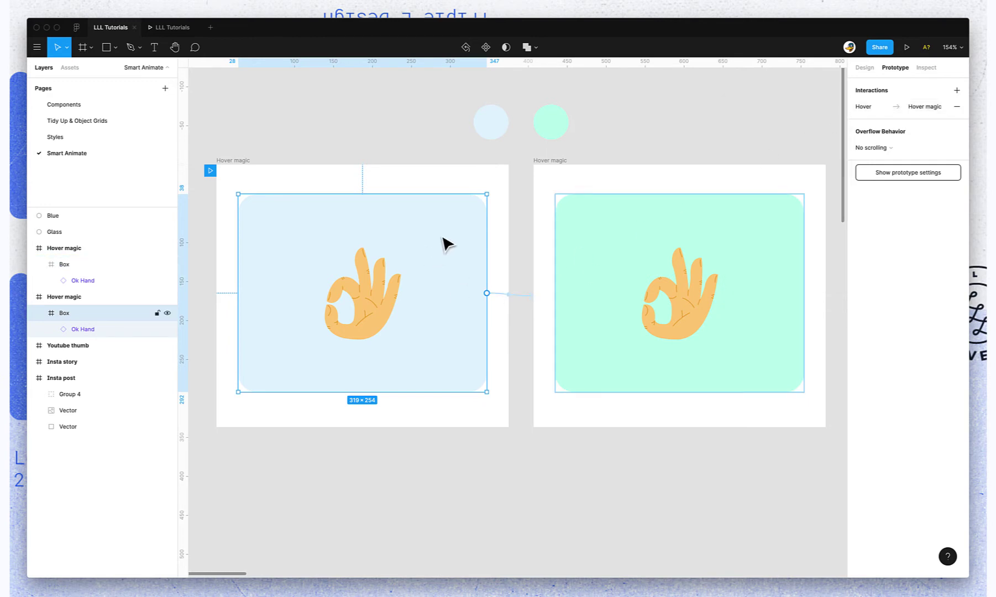
Compare the Box and Ok Hand layers across both Hover magic frames
left_click(245, 168)
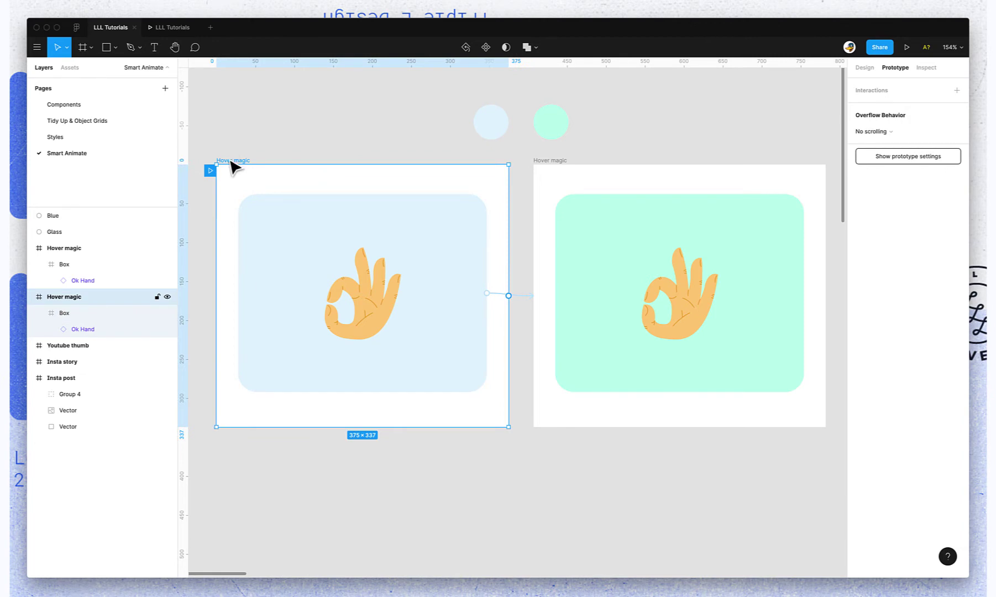
left_click(547, 163)
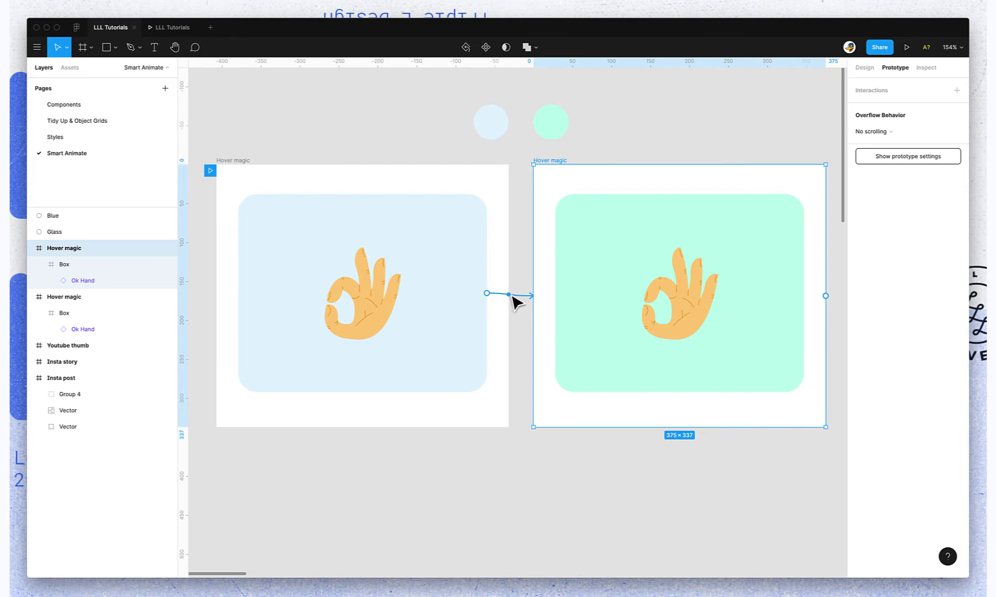
left_click(586, 257)
key("Escape")
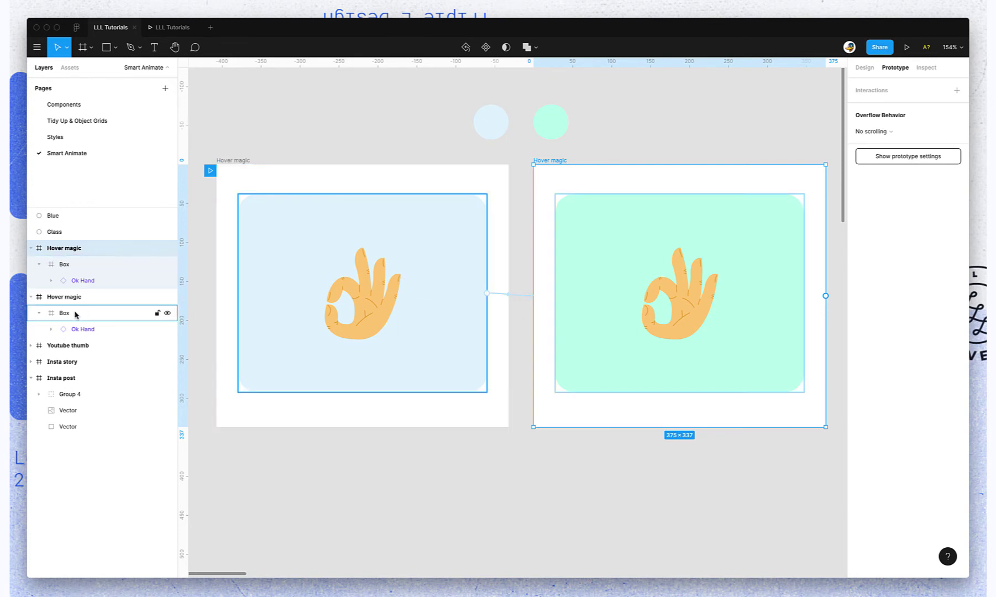
left_click(93, 281)
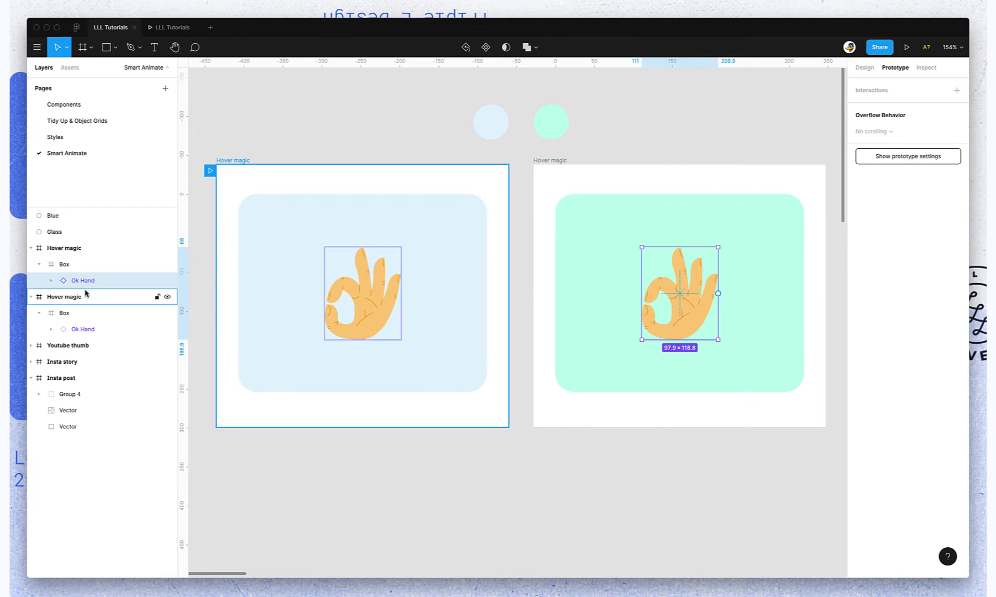
left_click(80, 313)
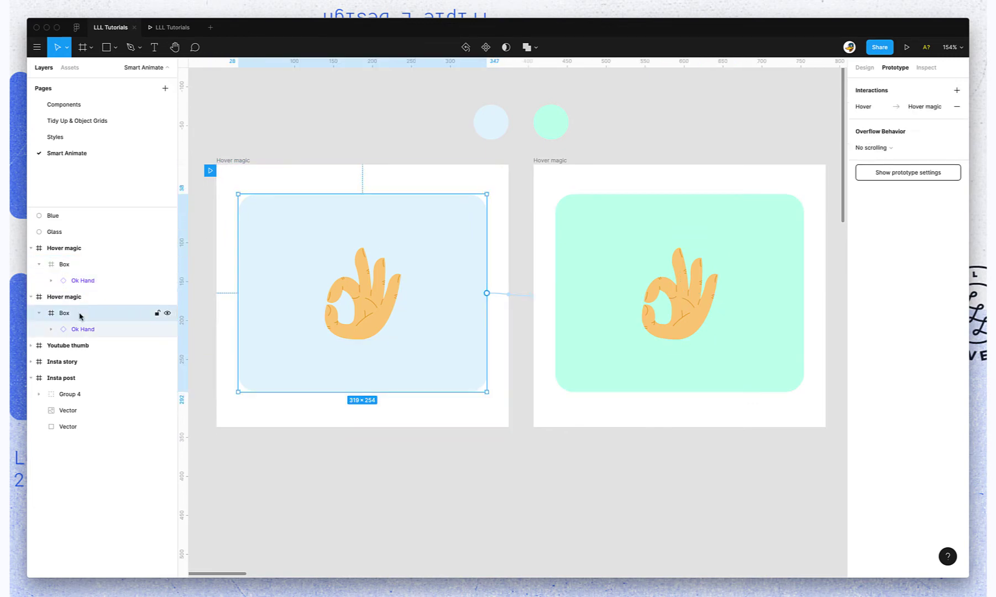
left_click(105, 331)
left_click(93, 313)
left_click(63, 264)
left_click(70, 315)
left_click(73, 264)
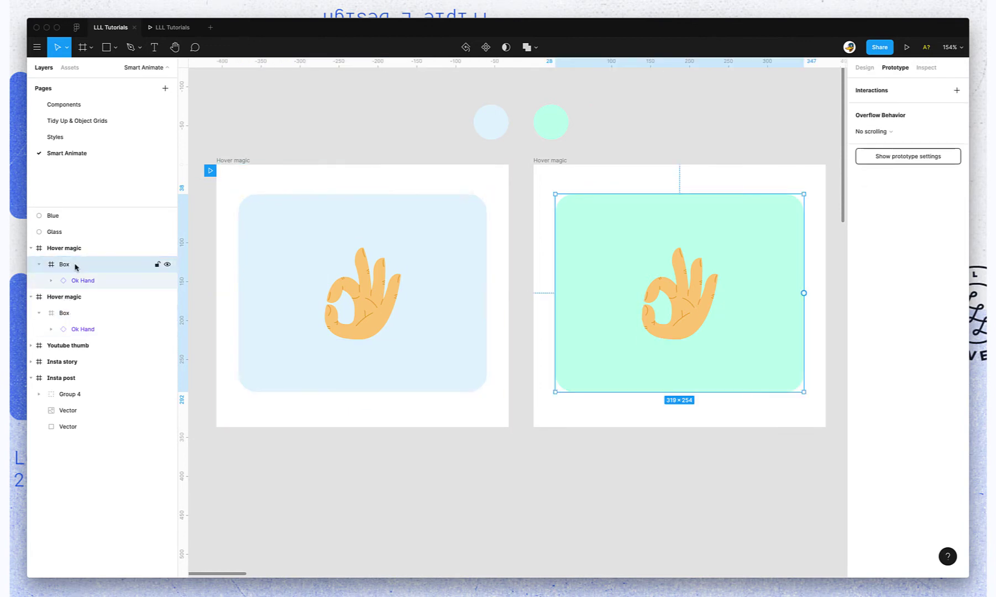
Preview the prototype, shrink the green box about its centre, and preview again
left_click(161, 32)
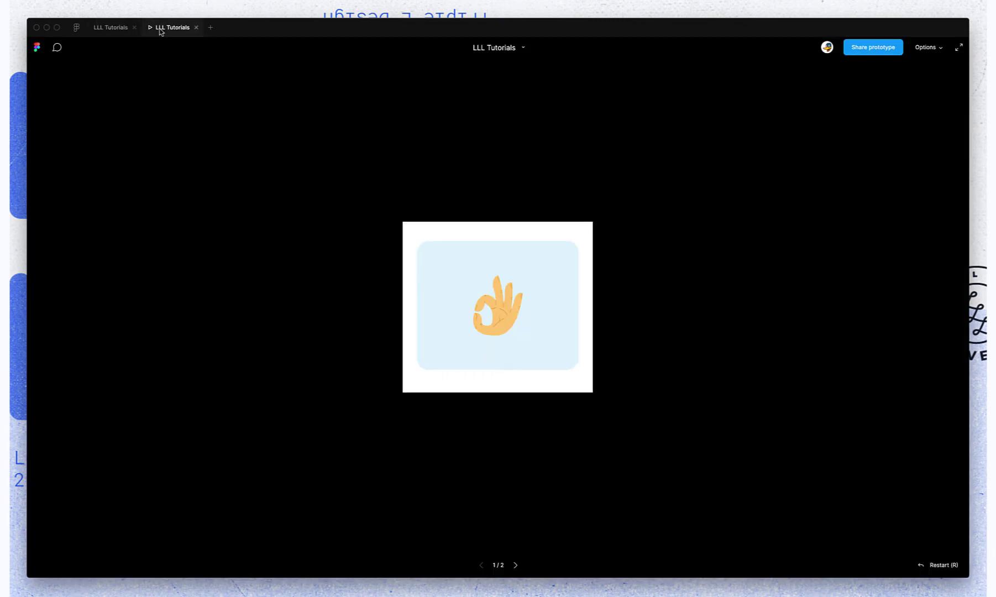
left_click(112, 30)
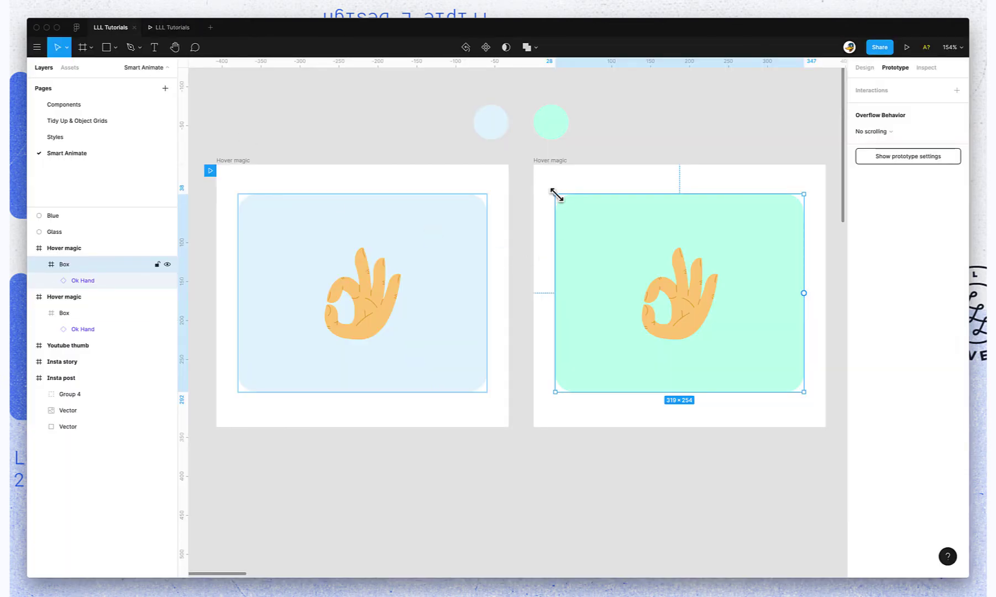
left_click_drag(556, 194, 577, 212)
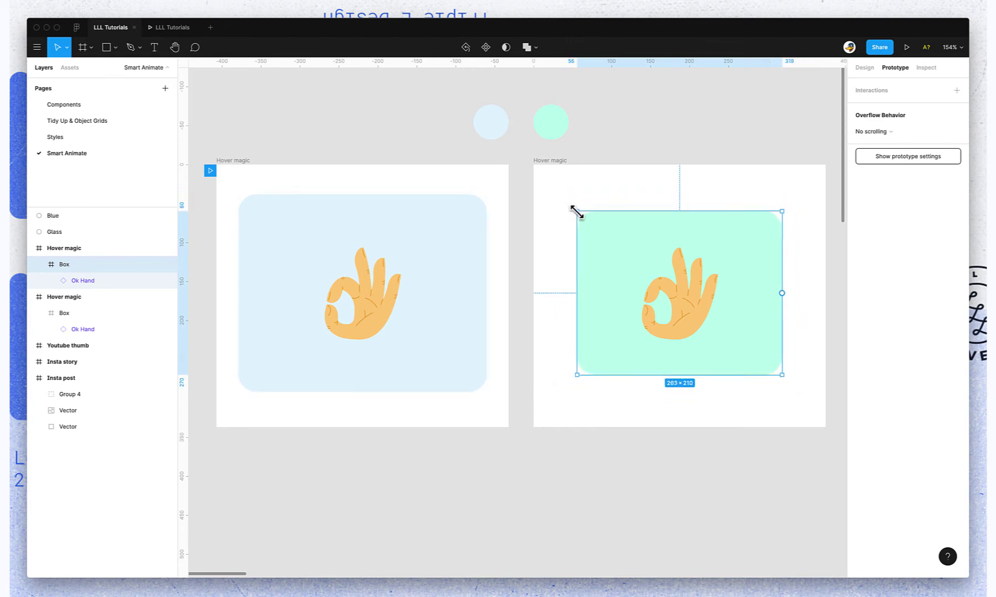
left_click(173, 29)
mouse_move(447, 308)
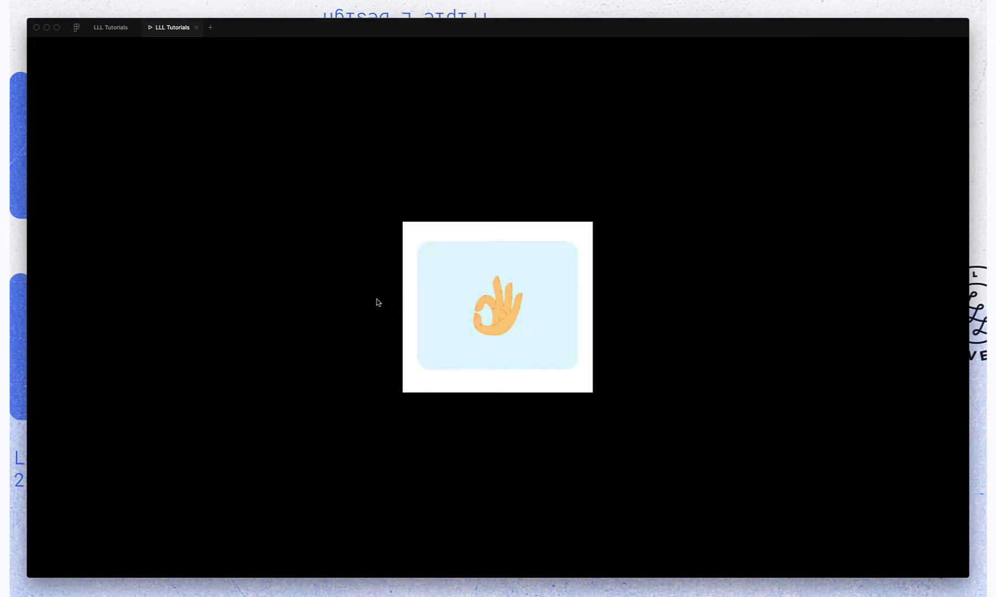
left_click(111, 27)
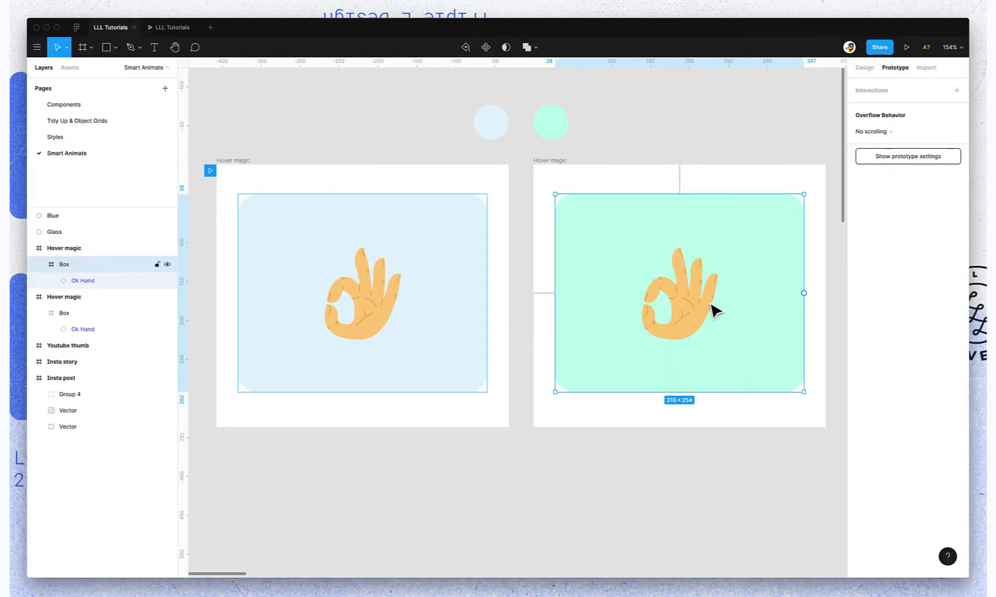
Enlarge the hand in the green box to 136.1×165.16 and preview the hover animation
double_click(690, 312)
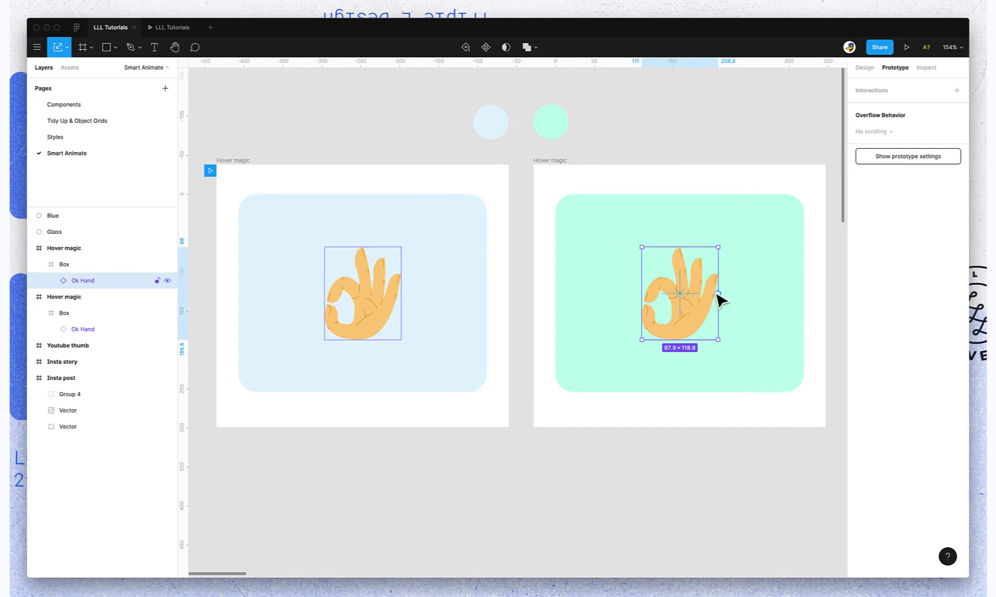
left_click_drag(718, 247, 735, 230)
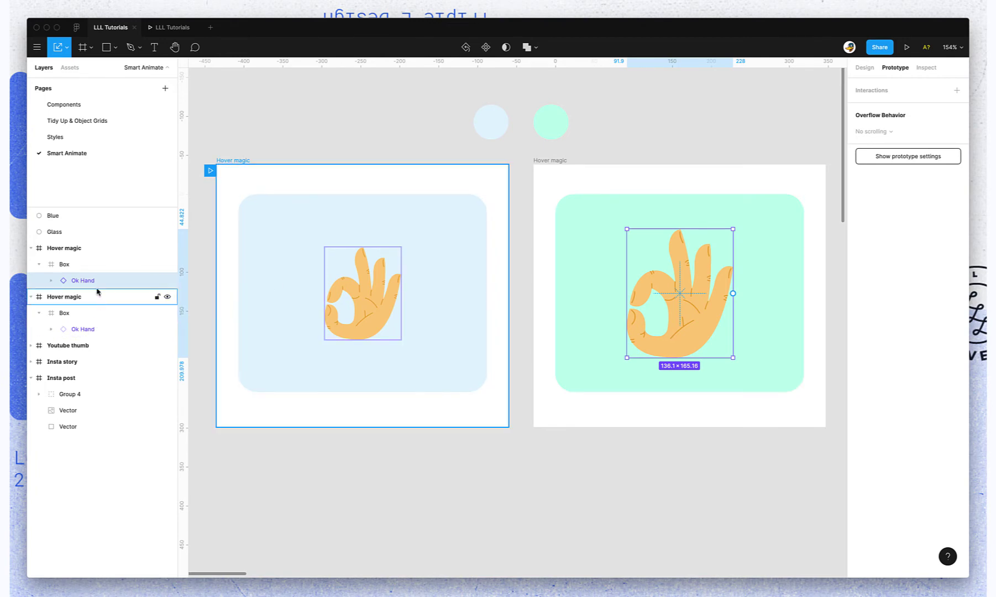
left_click(173, 27)
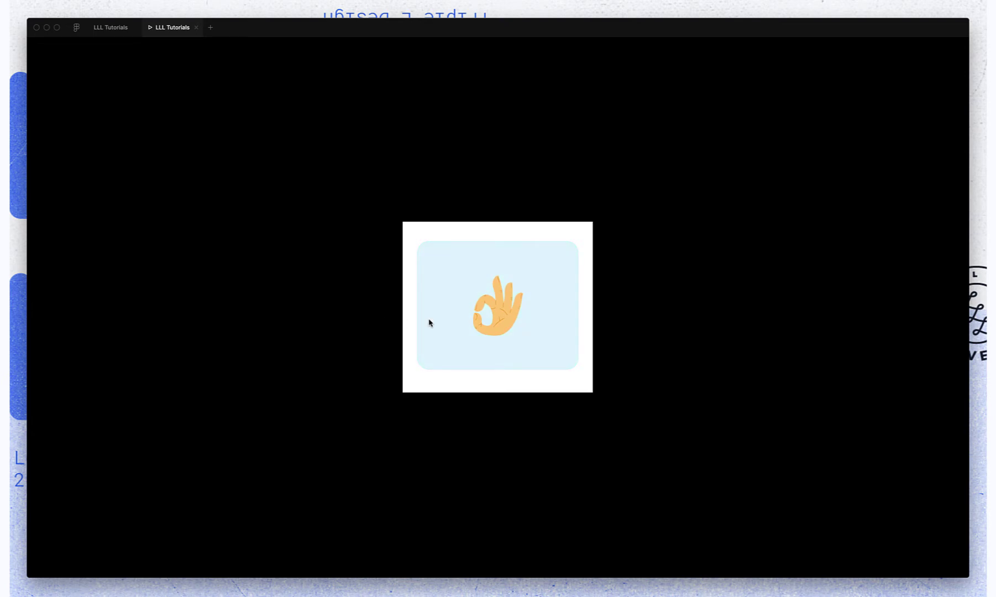
Rename the green box's hand layer to 'Ok Hand 2' and preview the prototype
left_click(101, 28)
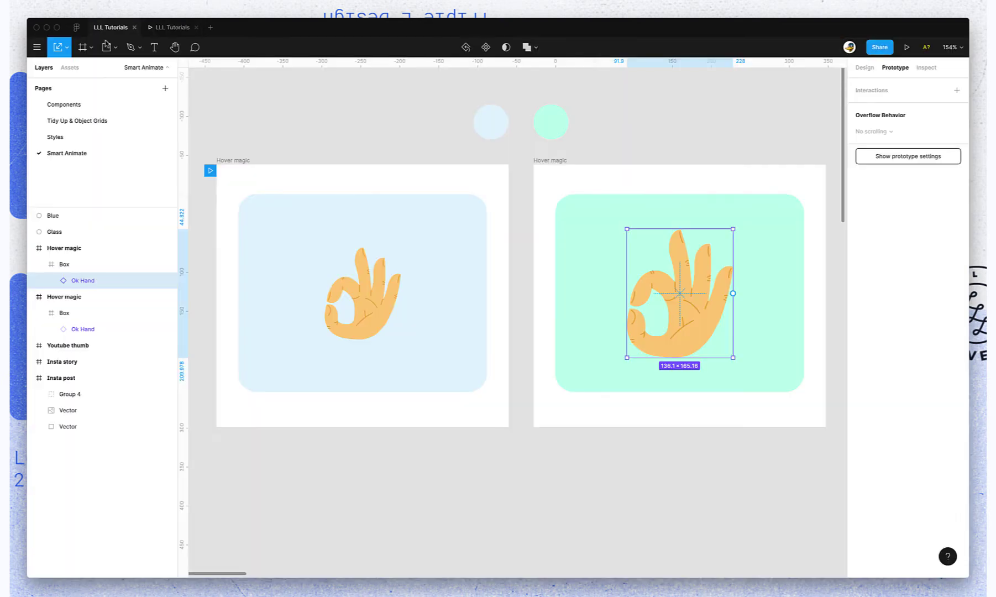
double_click(92, 281)
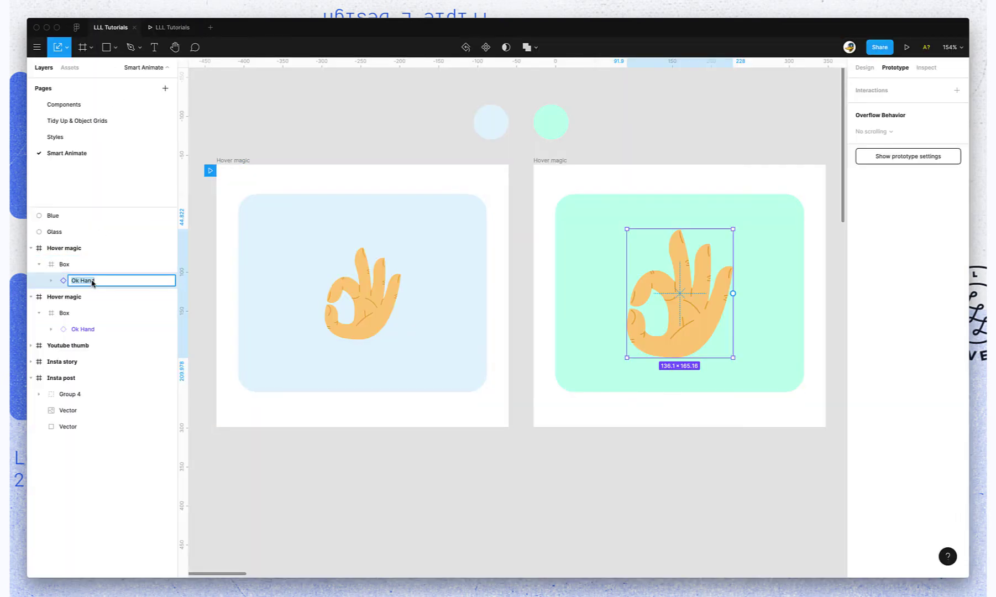
key("Right")
type("2")
key("Return")
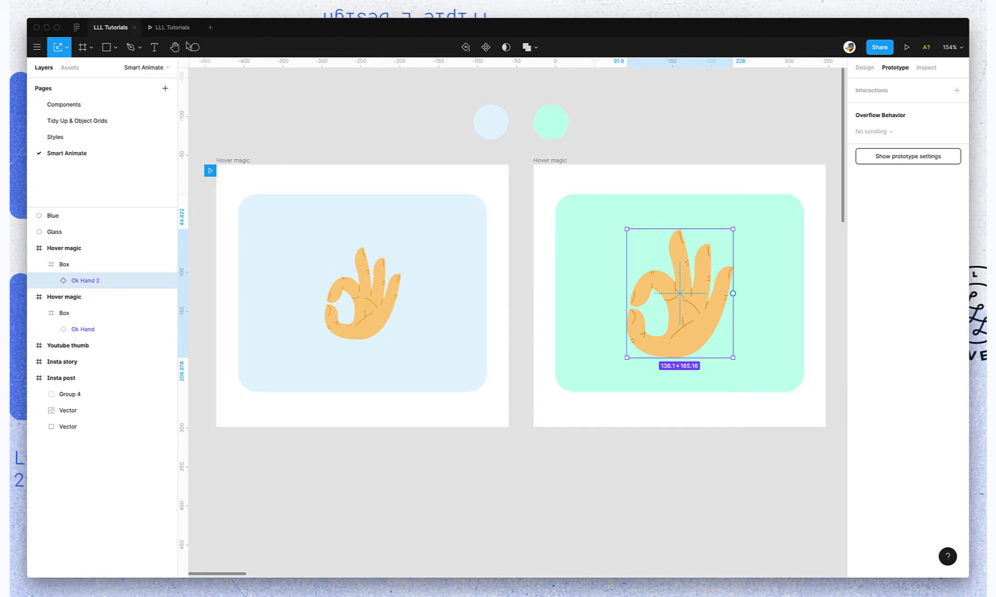
left_click(170, 31)
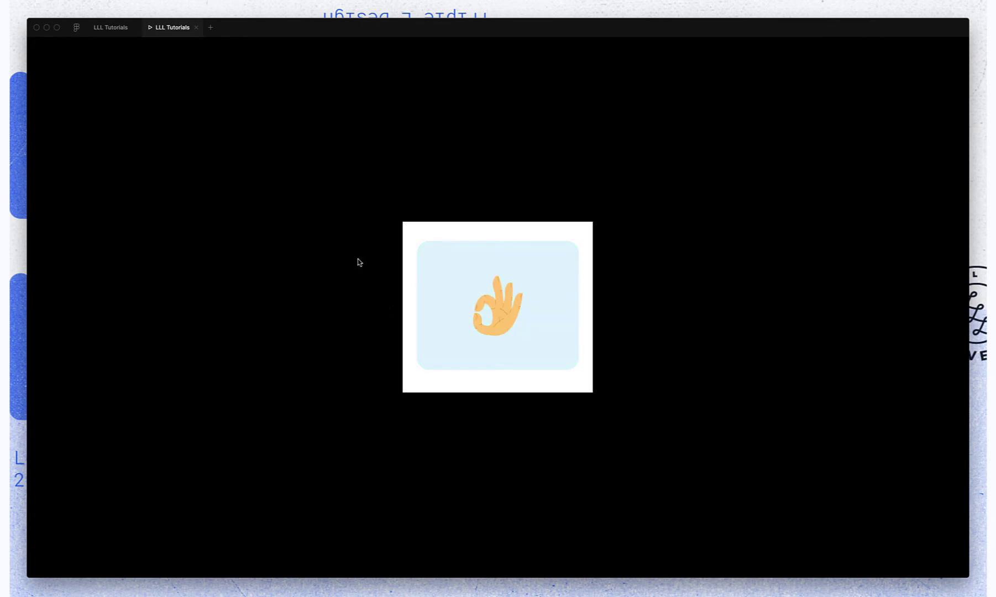
Try shrinking the green box about its centre, undo it, and preview the prototype
left_click(109, 31)
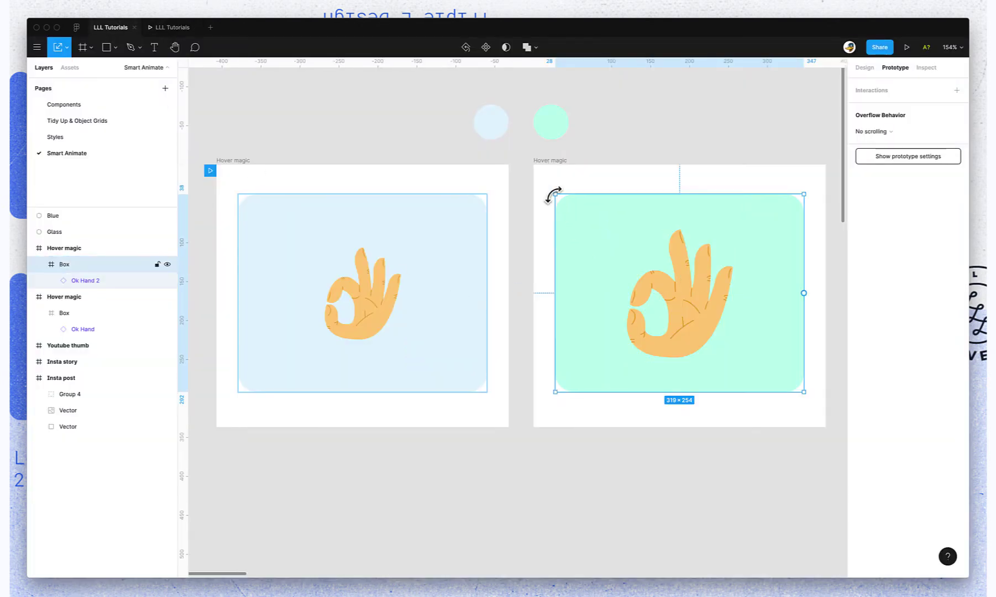
left_click_drag(554, 195, 574, 210)
key("super+z")
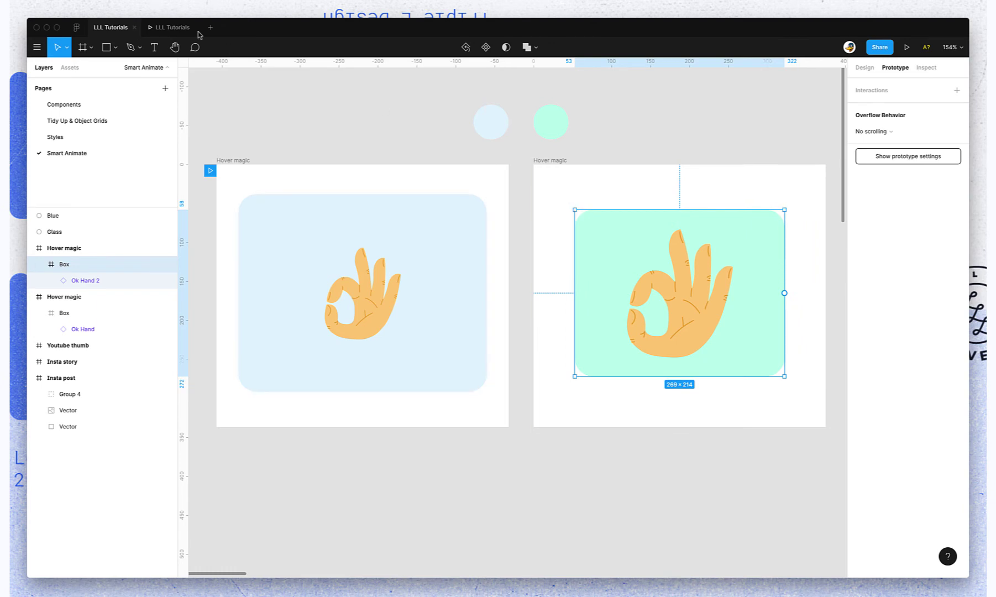
left_click(188, 29)
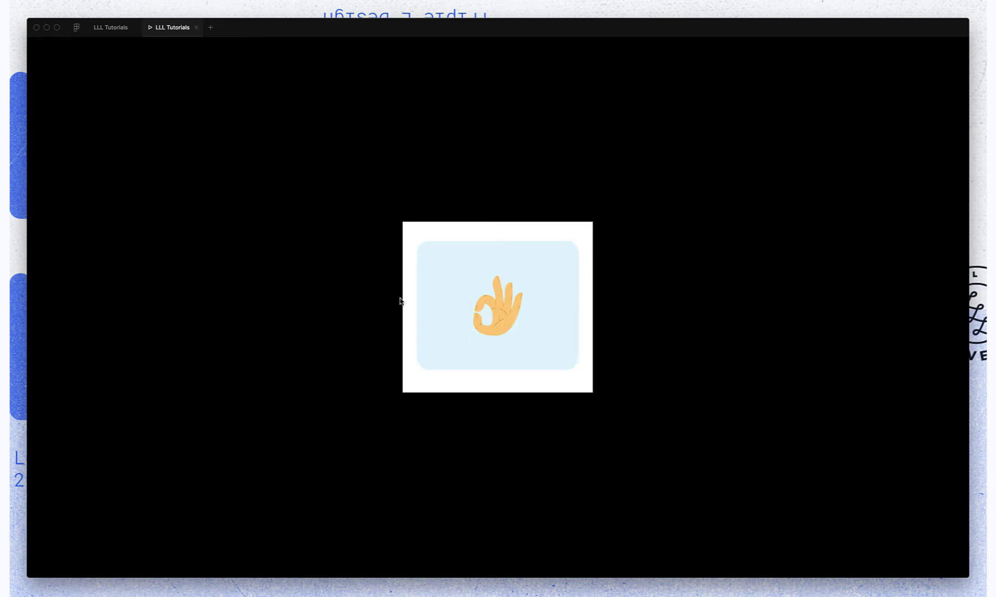
Rename 'Ok Hand 2' back to 'Ok Hand' and preview the hover animation
left_click(112, 28)
left_click(83, 281)
double_click(83, 281)
key("Right")
key("BackSpace")
key("Return")
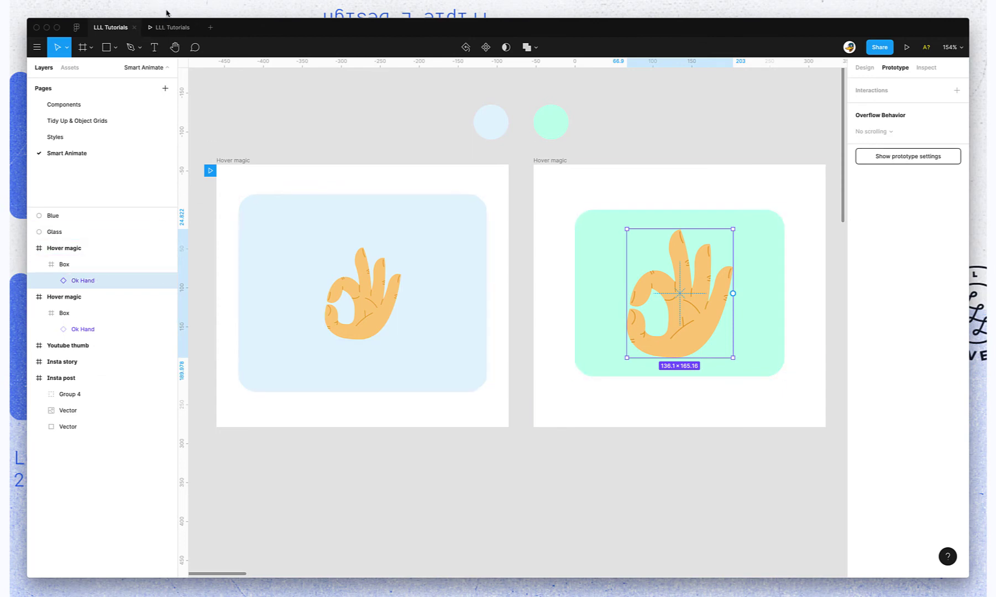
left_click(161, 29)
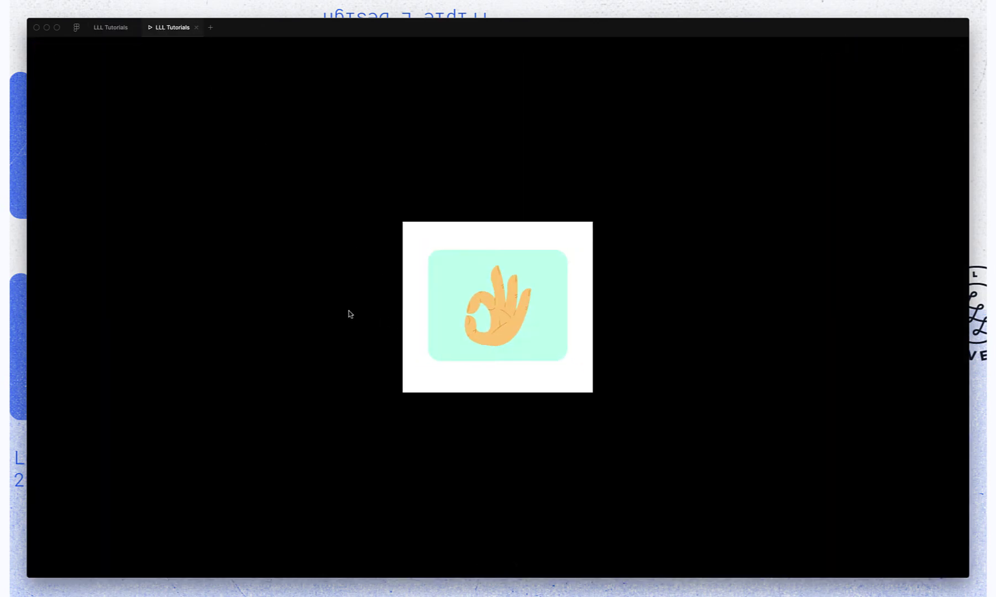
mouse_move(455, 325)
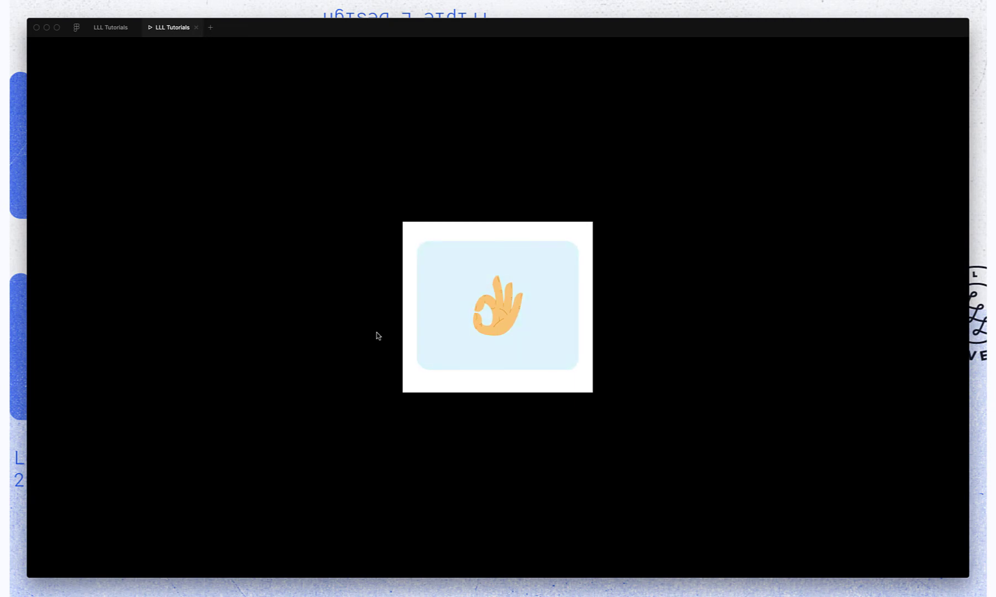
Turn on the Magic gradient style for the second frame's Ok Hand
left_click(103, 24)
left_click(864, 67)
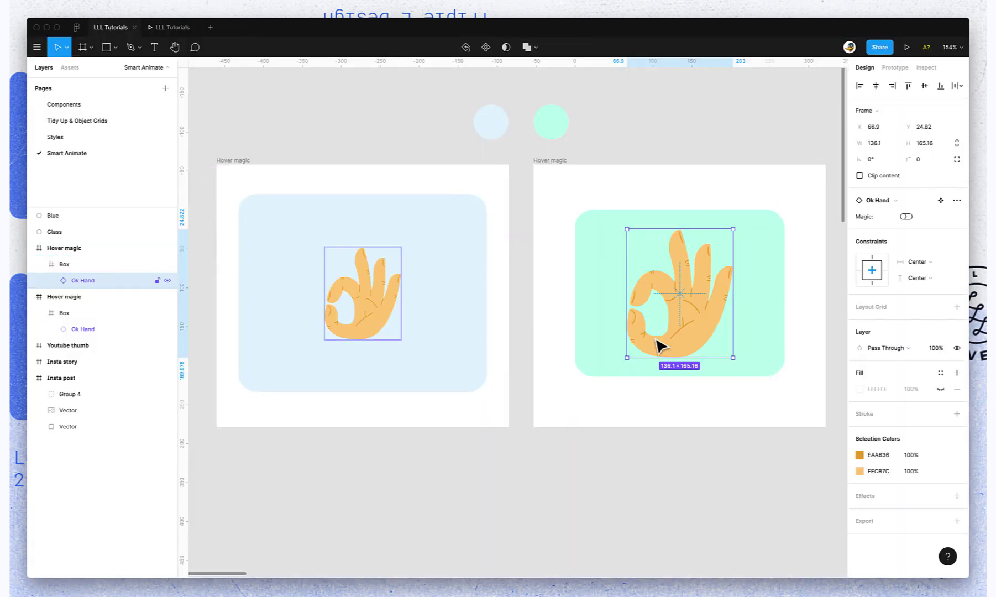
left_click(907, 216)
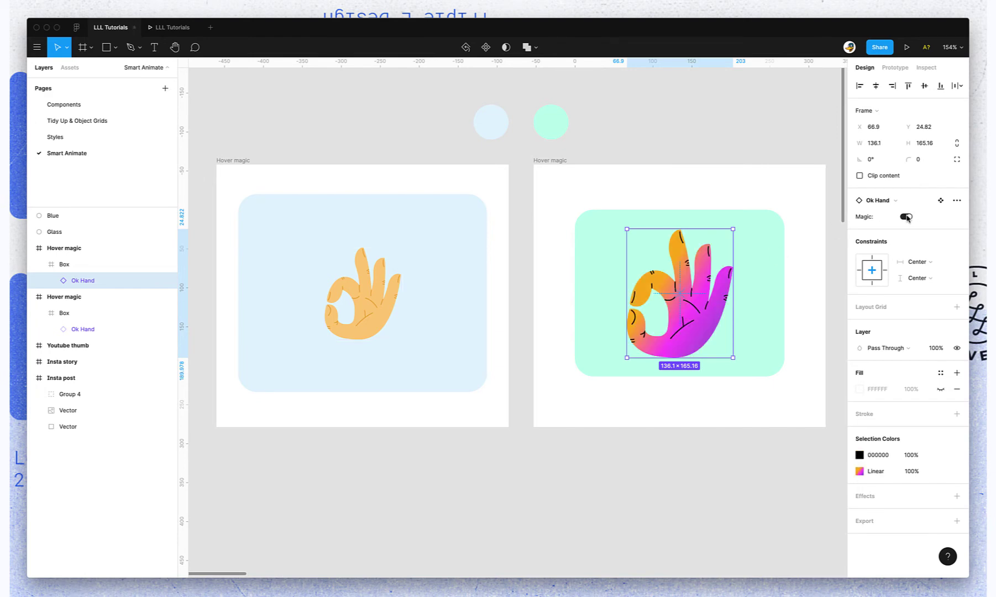
Place a Wacky Backy doodle behind the green box, stretched to fill the frame at 374×337.22
left_click(709, 161)
scroll(658, 151, "right", 5)
left_click(71, 68)
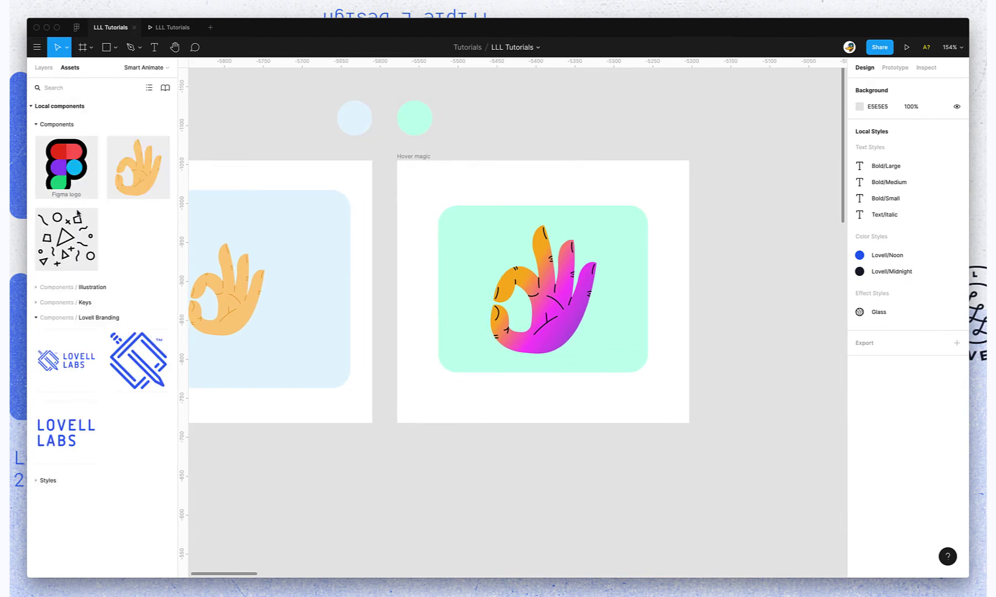
left_click_drag(66, 239, 610, 187)
left_click(43, 68)
key("super+bracketleft")
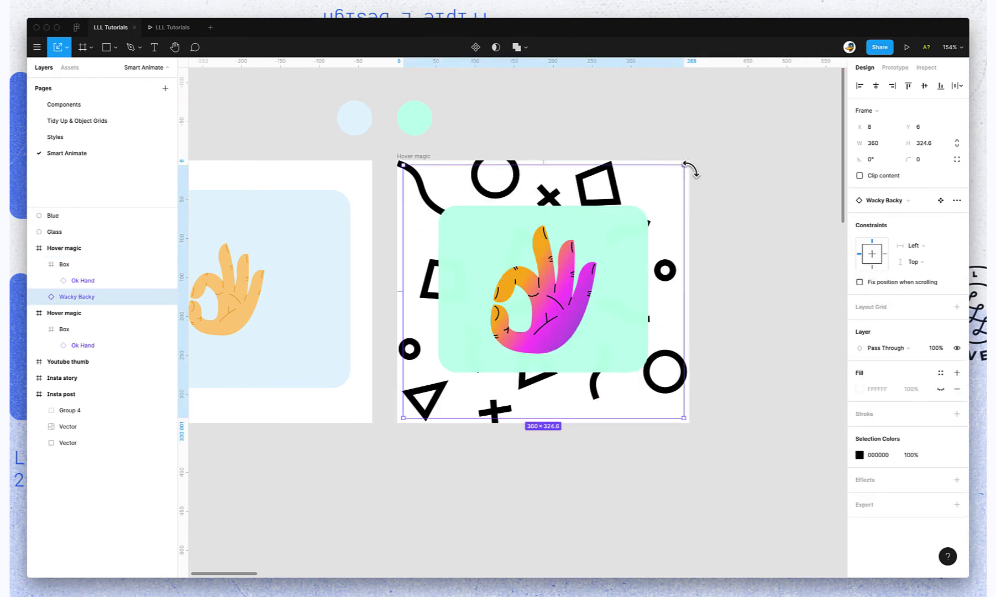
left_click_drag(685, 164, 692, 161)
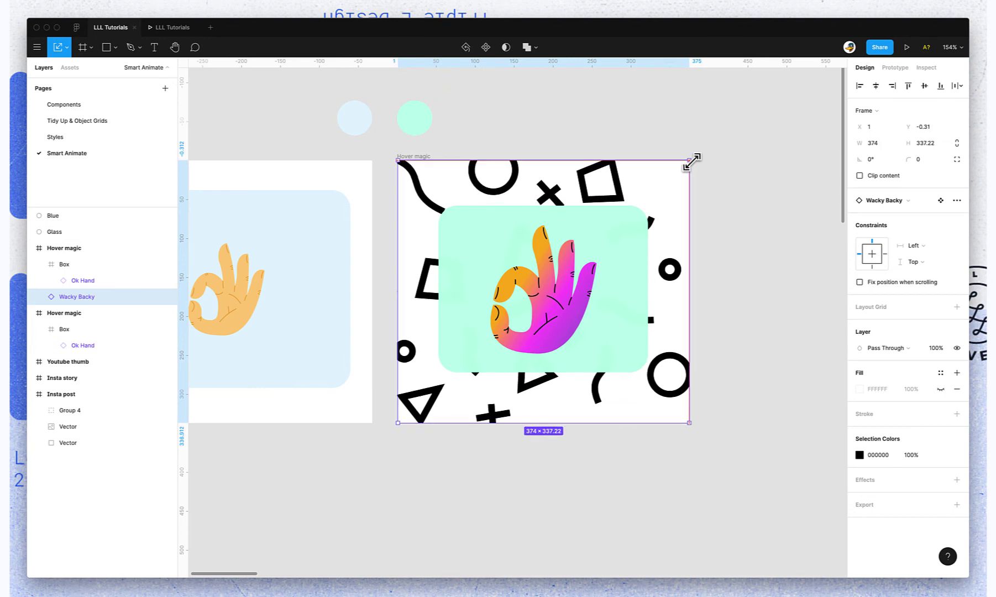
left_click(745, 229)
Paste the Wacky Backy doodle into the left frame behind its blue box and preview the prototype
left_click(622, 186)
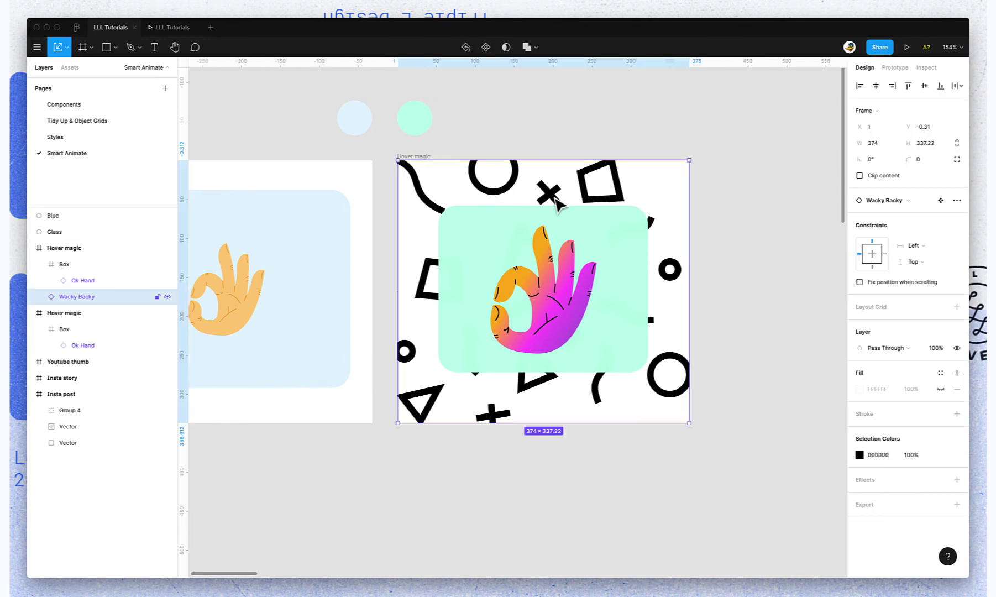
left_click_drag(394, 187, 607, 191)
left_click(300, 170)
key("super+v")
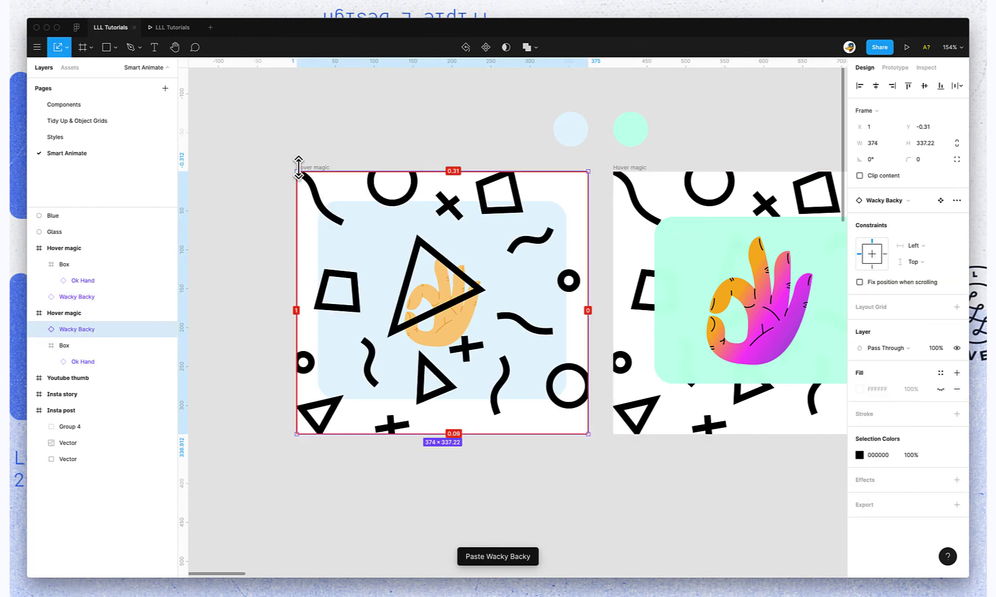
key("super+alt+bracketleft")
scroll(385, 215, "down", 3)
scroll(387, 215, "down", 3)
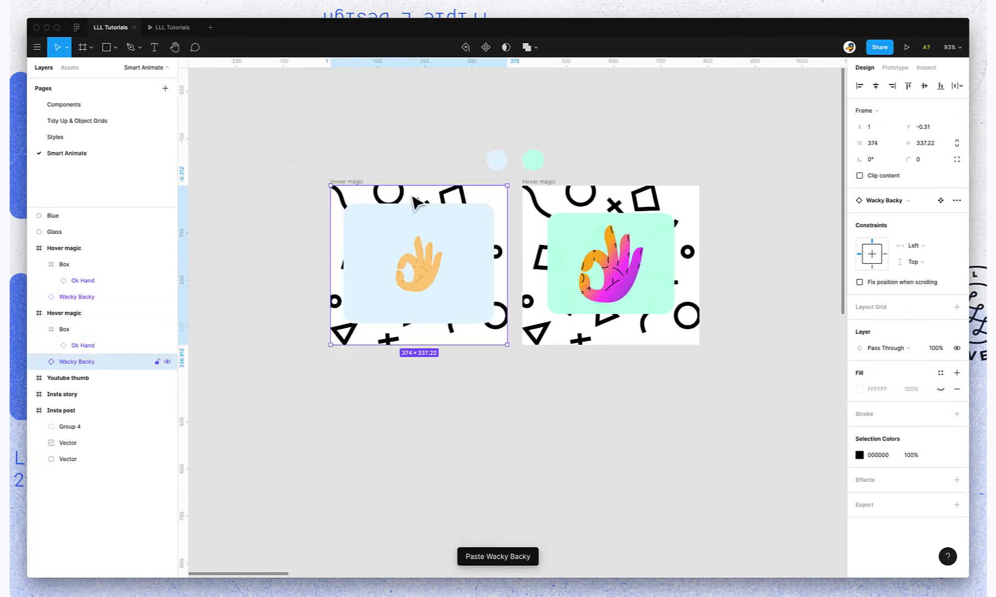
left_click(173, 27)
mouse_move(437, 257)
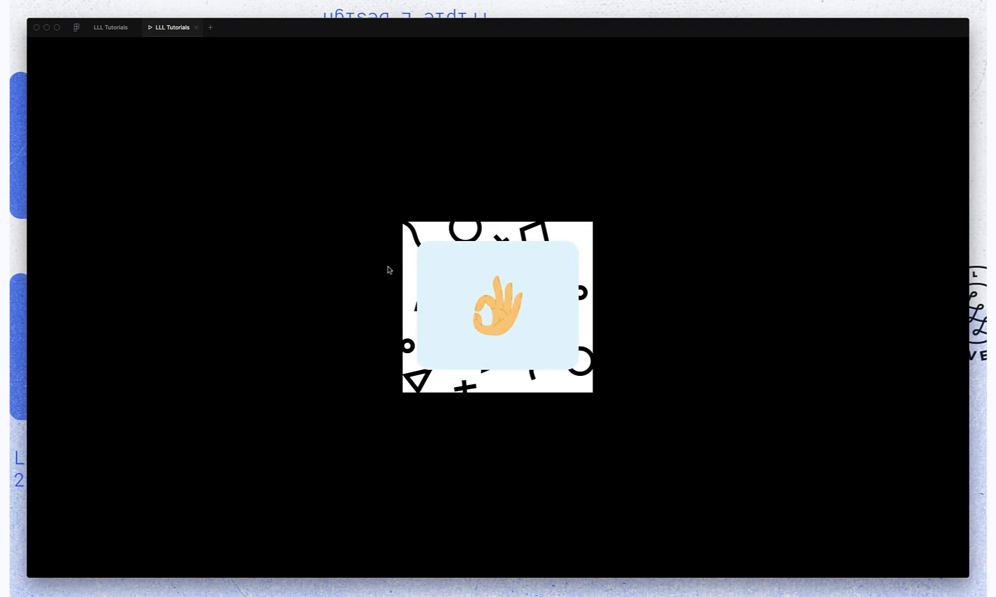
left_click(110, 27)
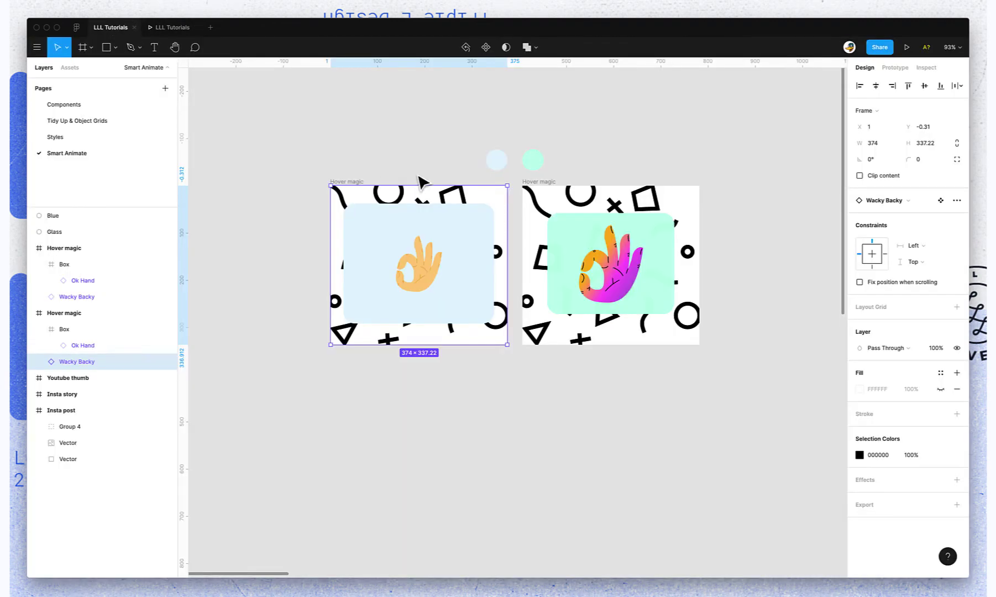
Scale the left frame's Wacky Backy up to 808×728.55 at 0% opacity, then preview
key("k")
left_click_drag(510, 184, 607, 114)
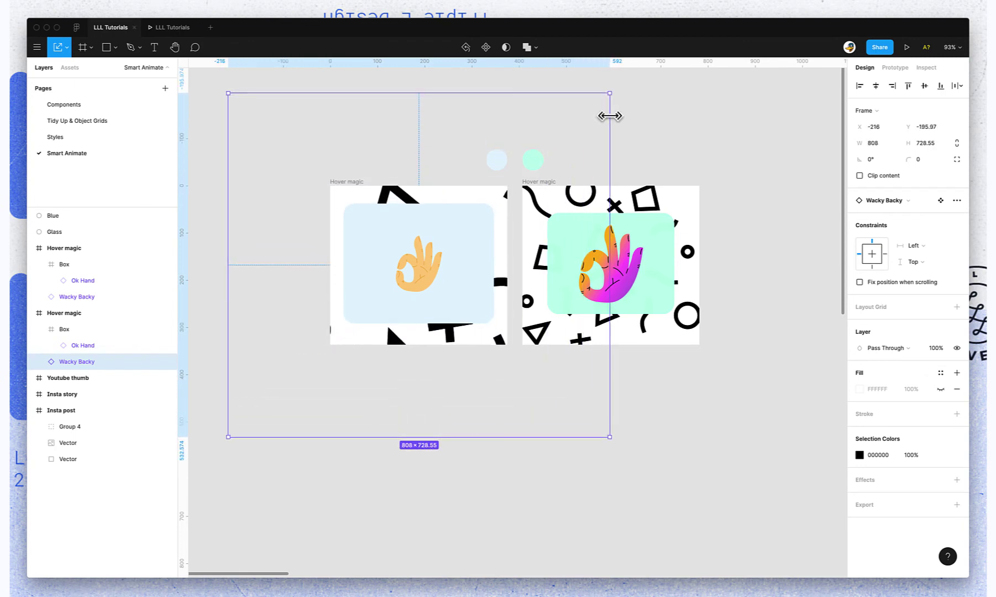
key("0")
key("0")
key("0")
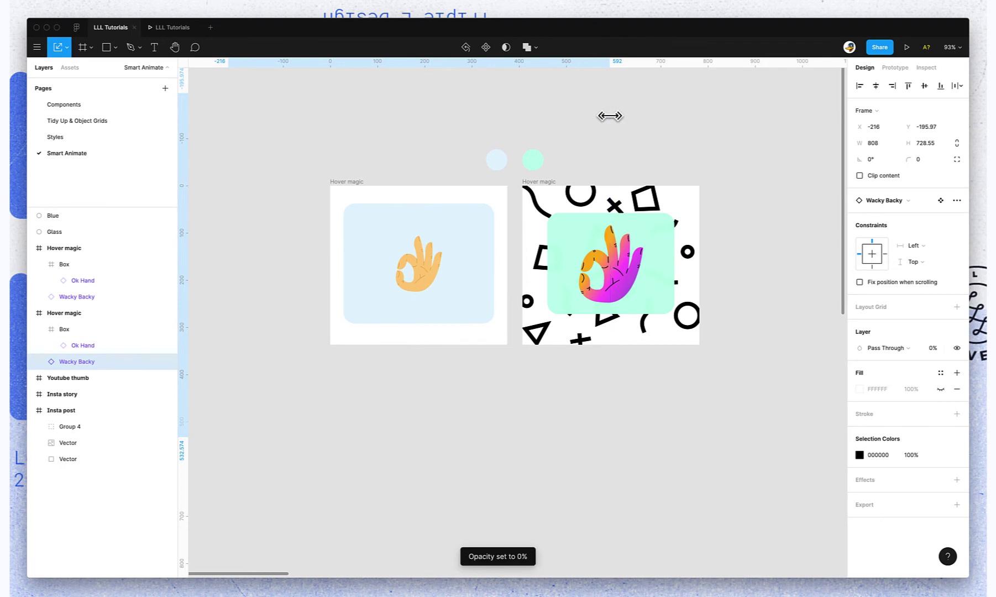
left_click(738, 160)
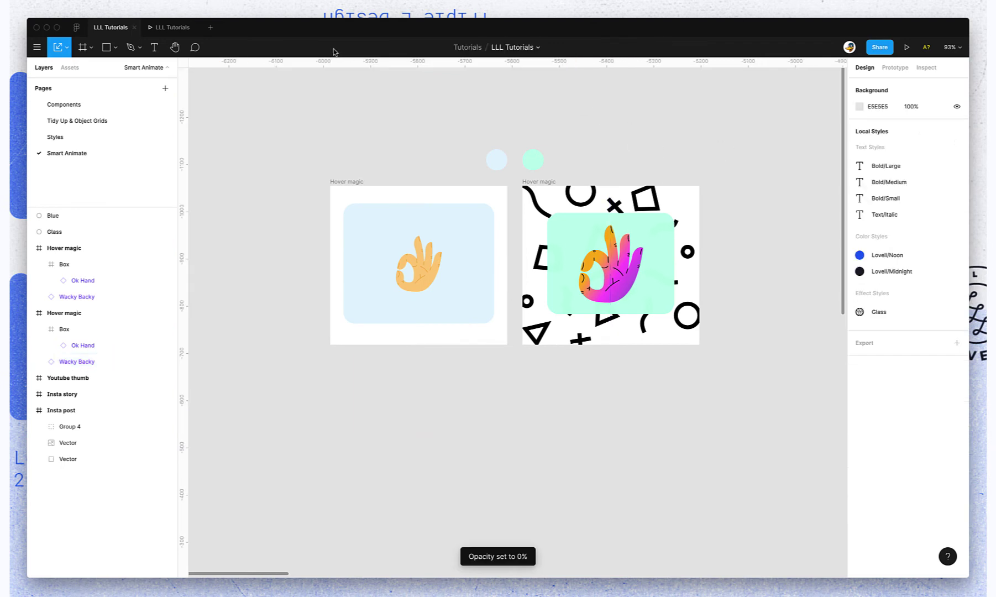
left_click(182, 31)
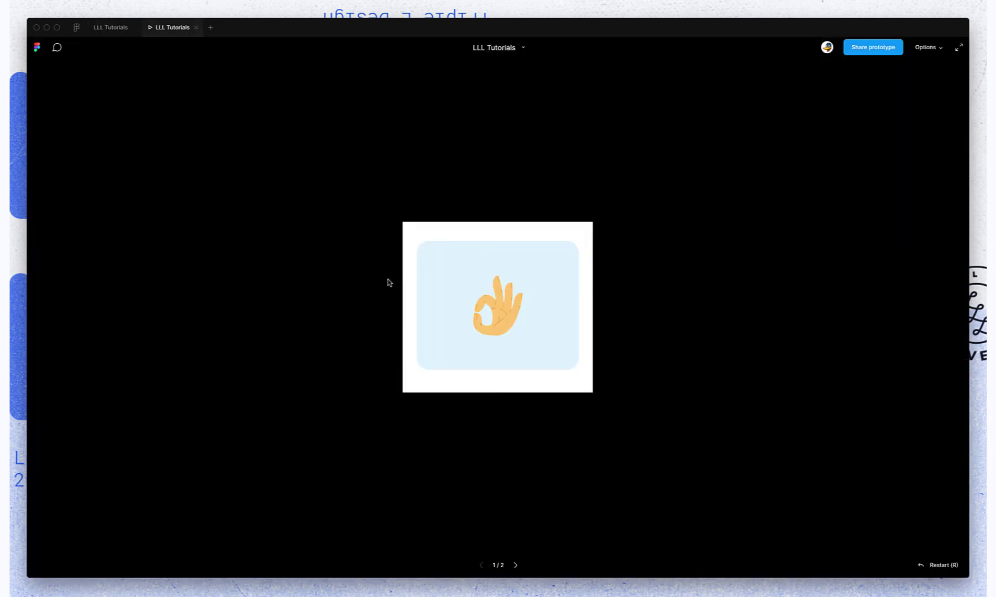
Test the prototype preview, where the blue card morphs into the mint card over the fading doodle background
mouse_move(451, 283)
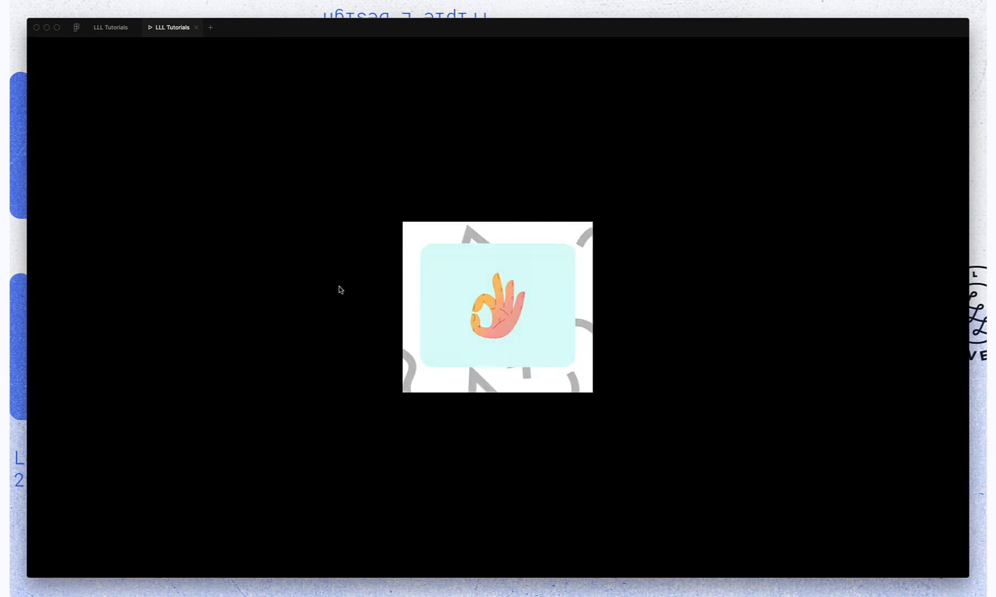
Back in the editor, delete the hidden Wacky Backy layer from the left Hover magic frame
left_click(112, 27)
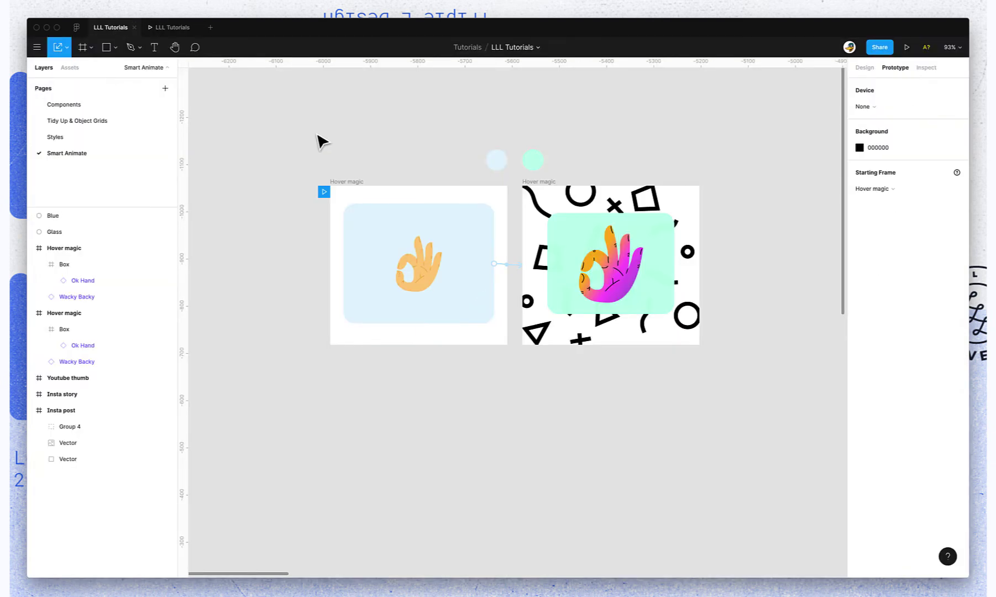
left_click(407, 203)
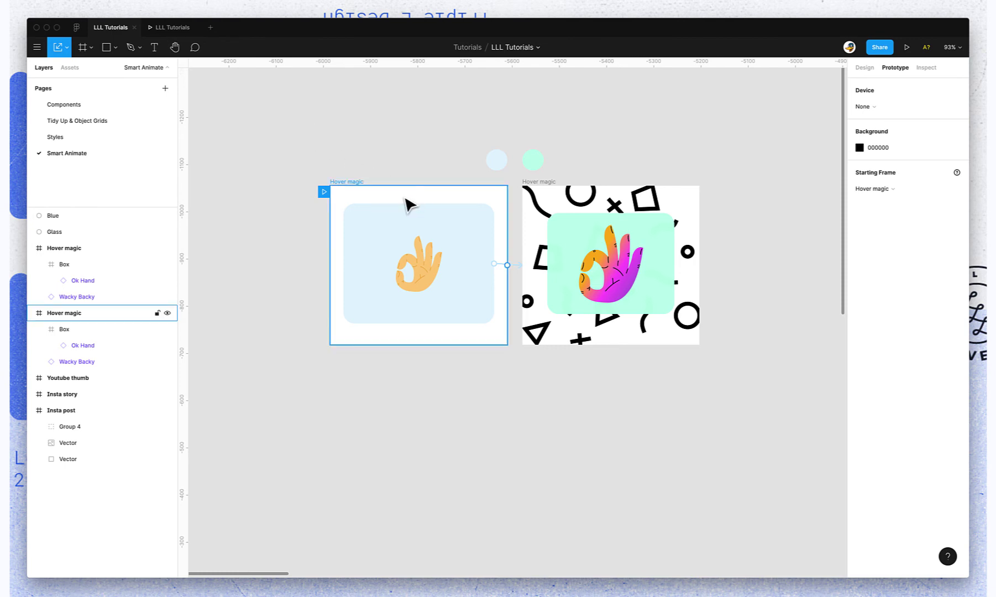
left_click(88, 362)
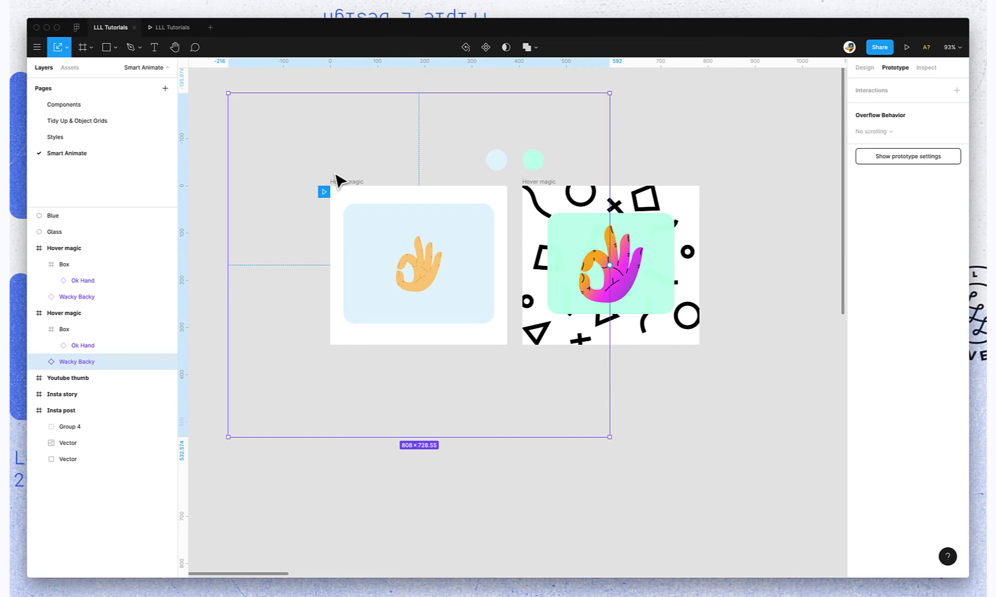
key("Delete")
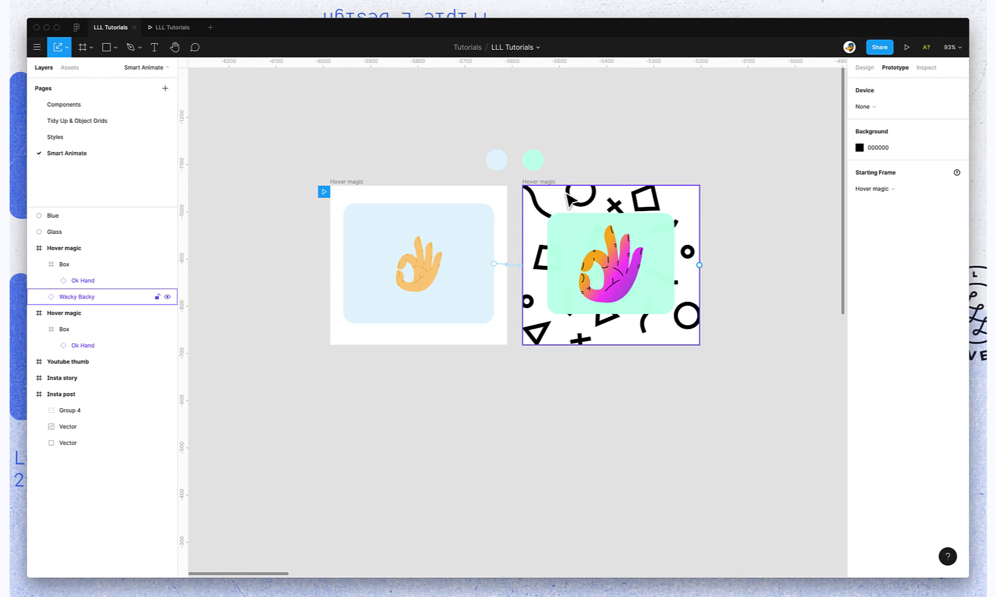
Change the Box hover interaction's animation to Slide in
left_click(511, 266)
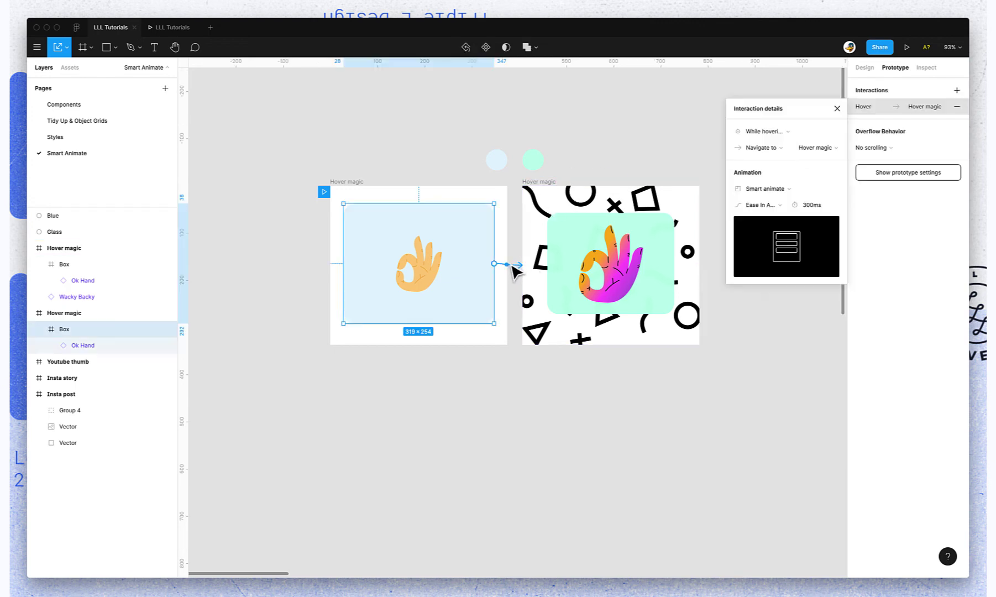
left_click(770, 190)
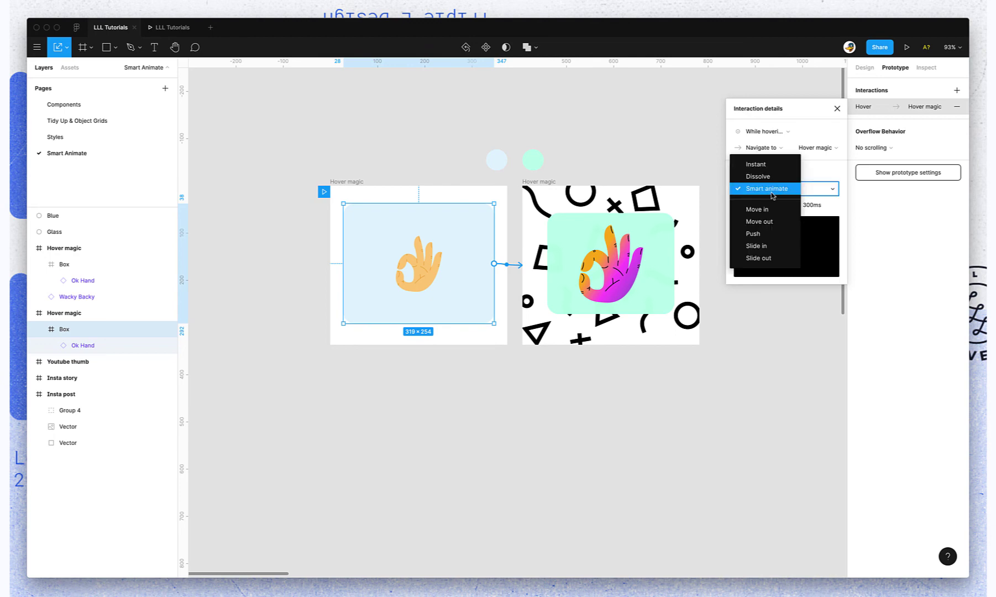
left_click(766, 246)
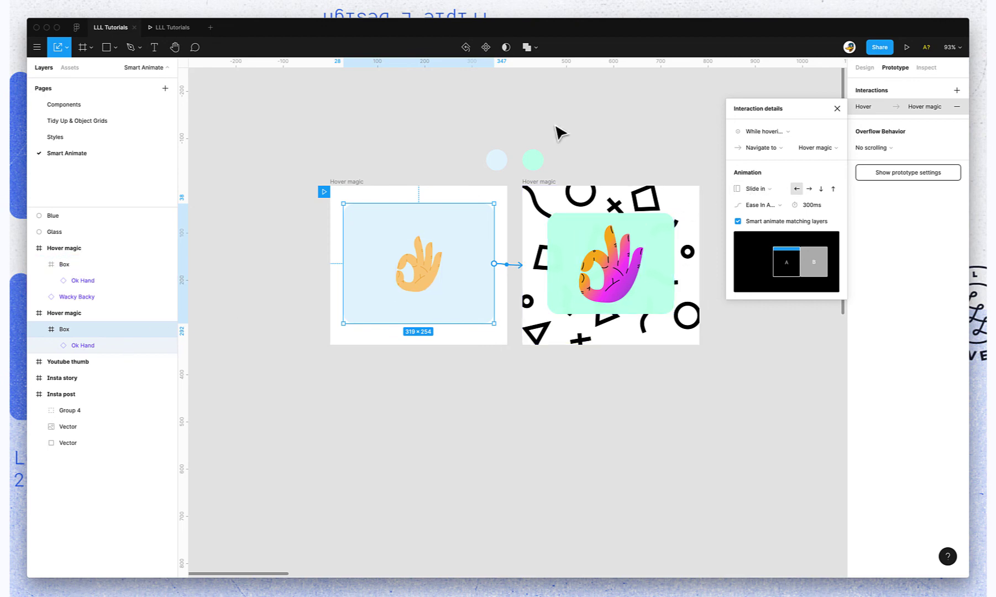
Preview the Slide in hover between the blue and mint cards, then return to the editor
left_click(166, 28)
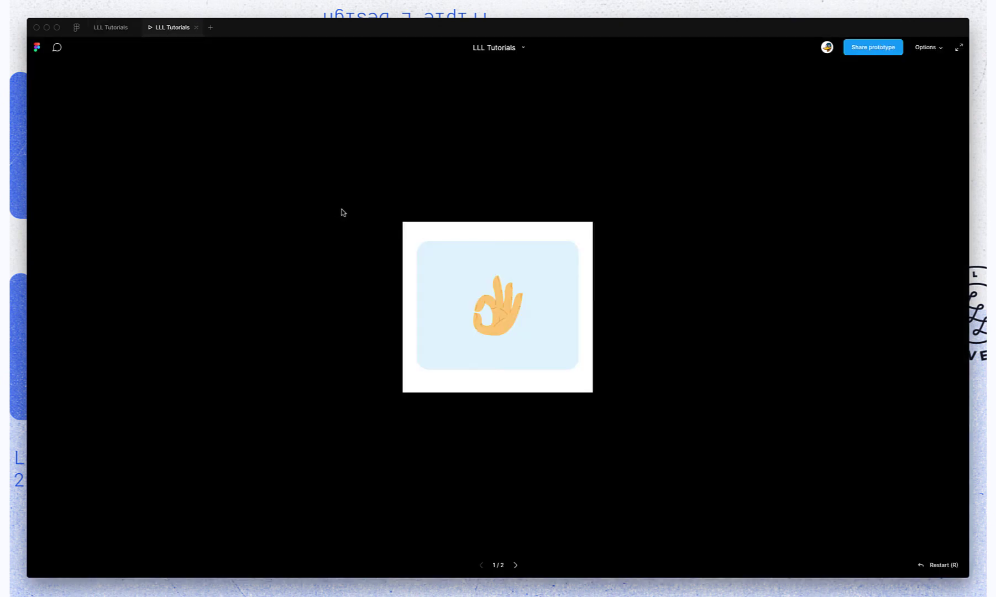
mouse_move(447, 286)
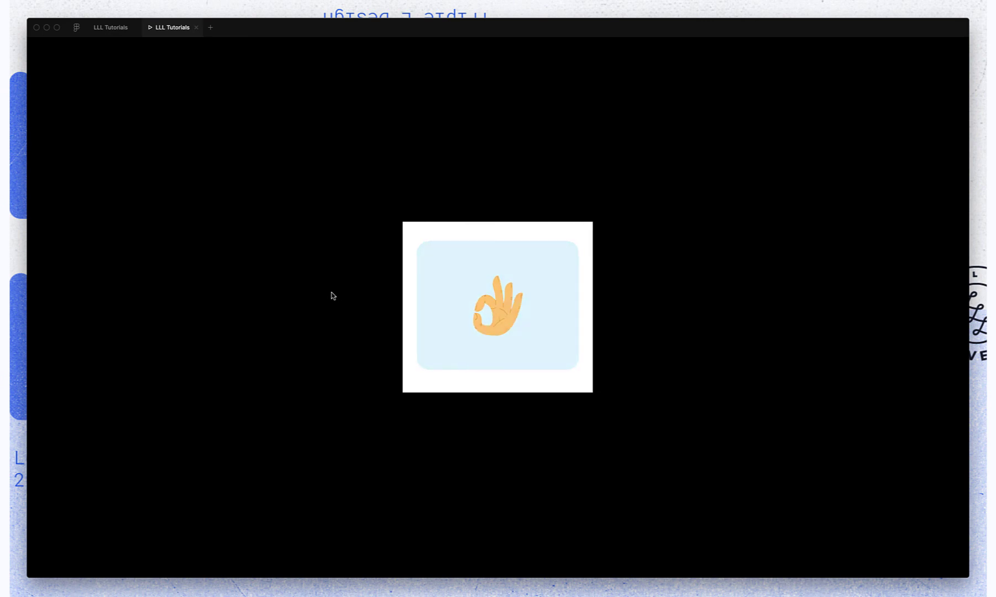
left_click(113, 27)
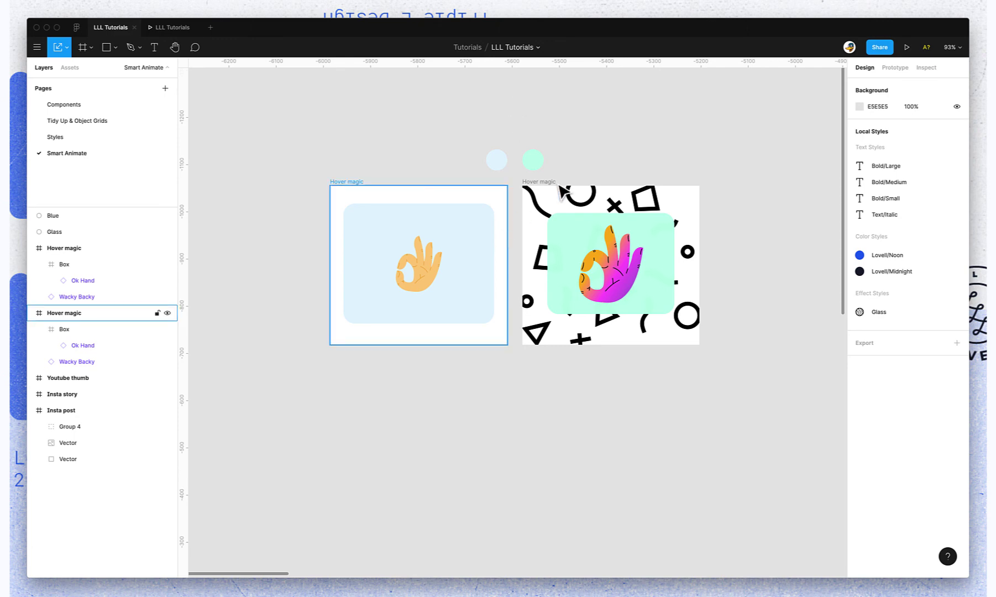
In the Prototype tab, recheck the hover interaction and keep its While hovering trigger
left_click(897, 68)
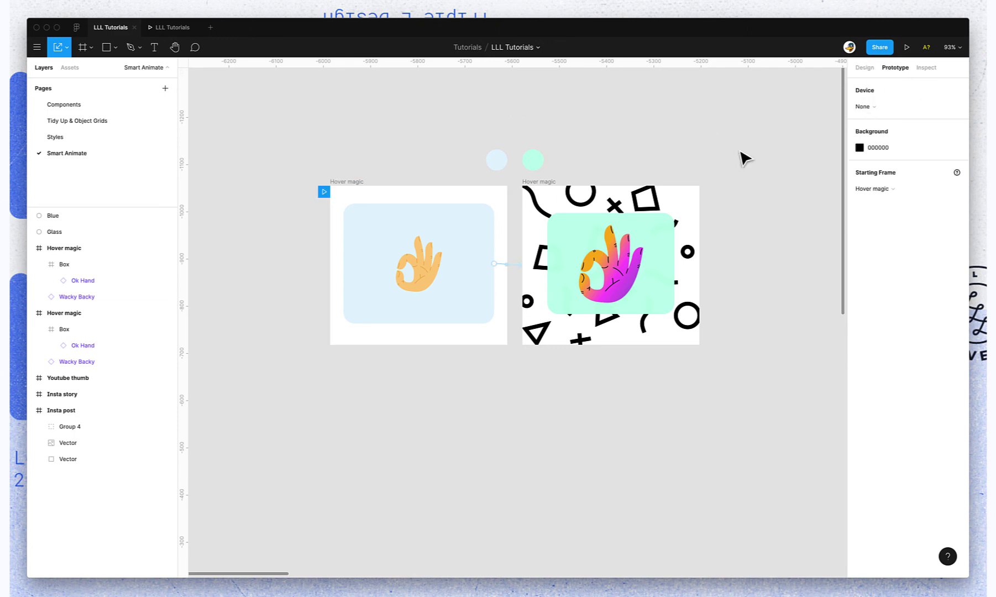
left_click(517, 265)
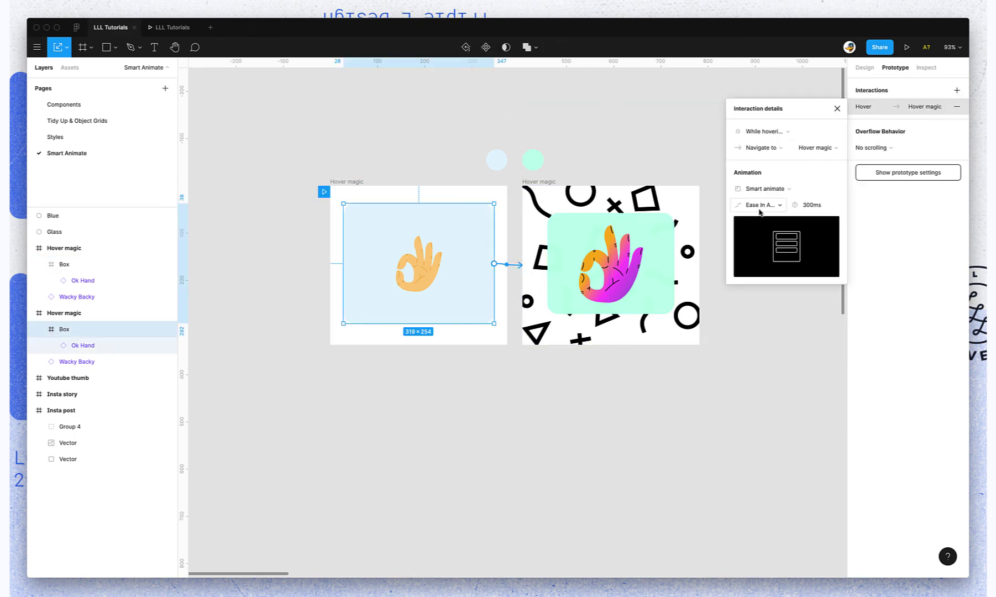
left_click(765, 133)
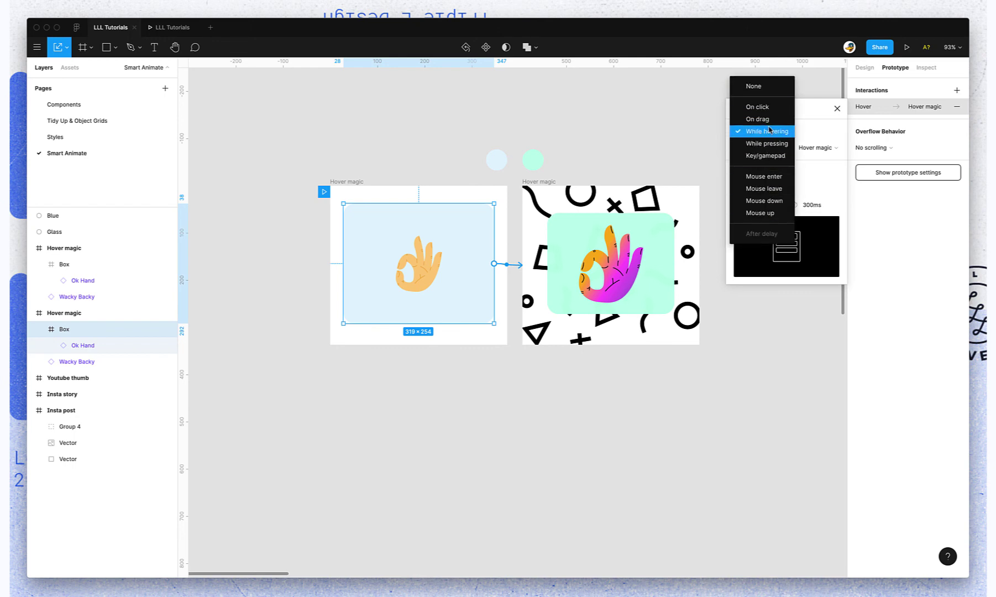
left_click(813, 132)
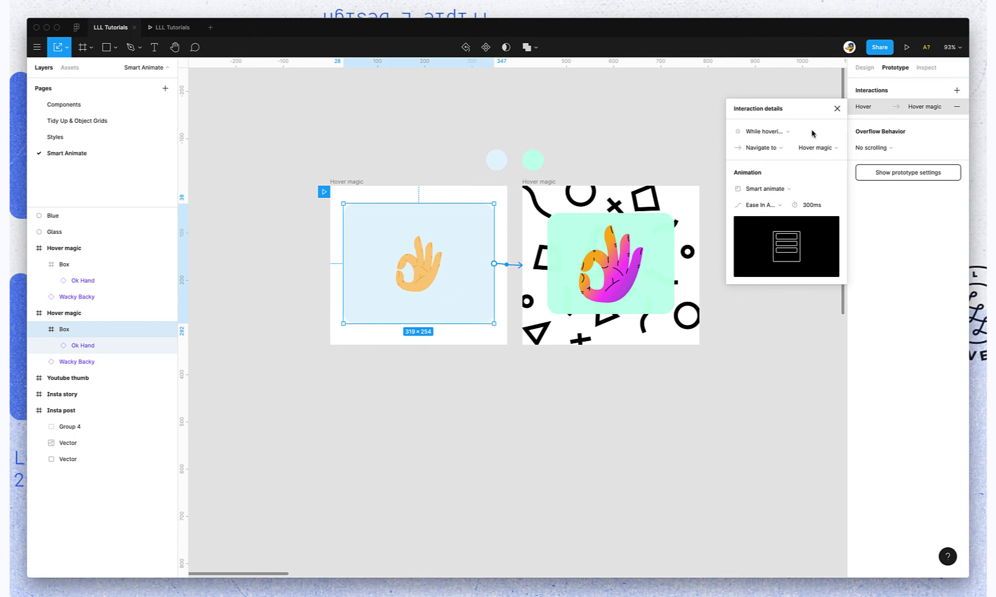
left_click(636, 119)
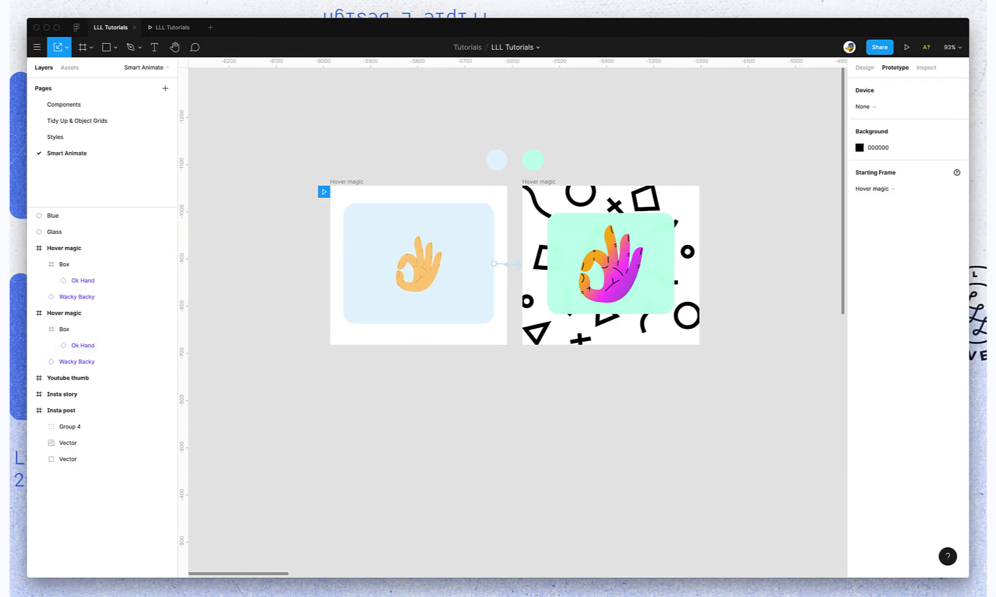